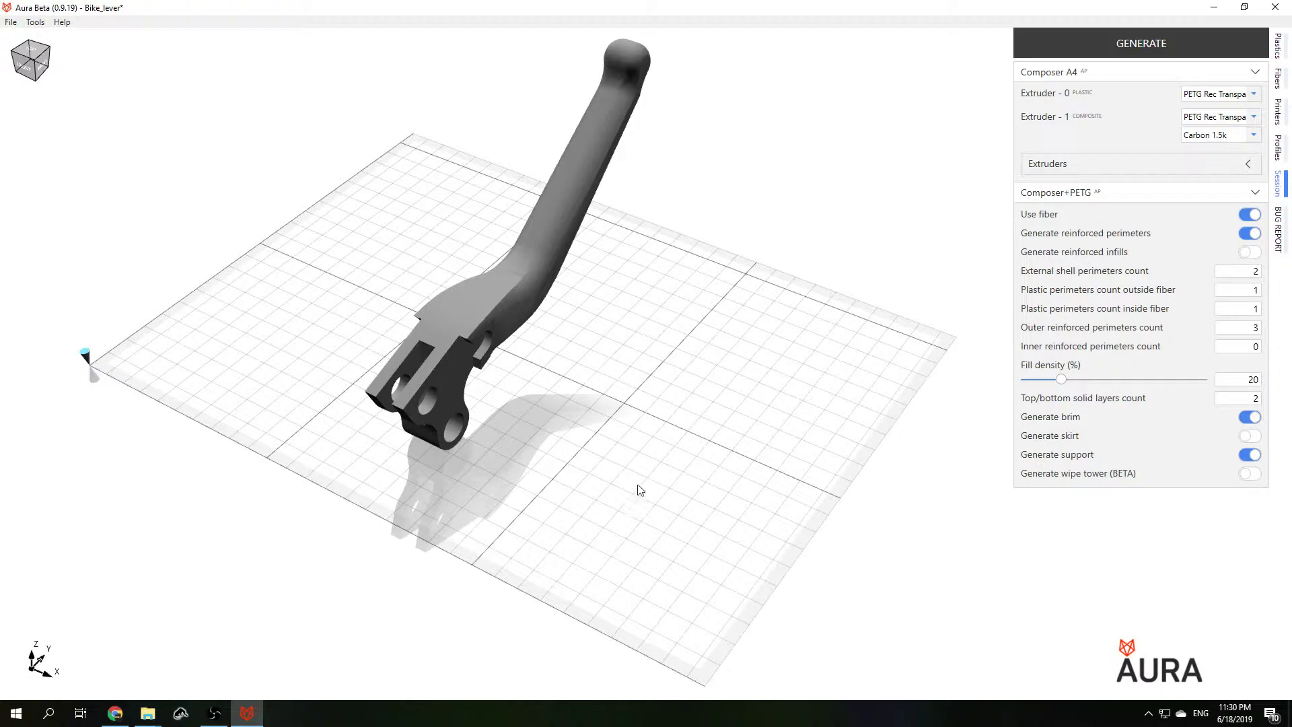
# Examine the bike lever's orientation on the build plate from several angles
pyautogui.moveTo(660, 655); pyautogui.dragTo(548, 619)
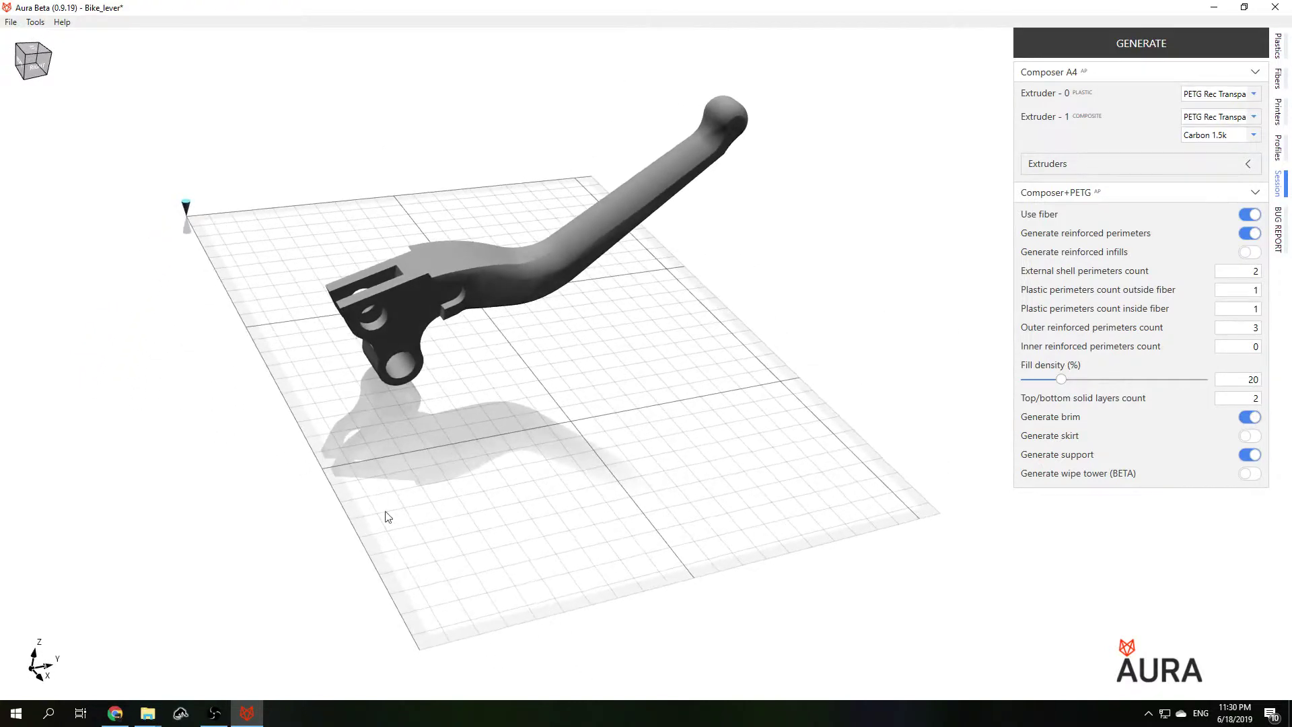
pyautogui.moveTo(235, 375); pyautogui.dragTo(200, 359)
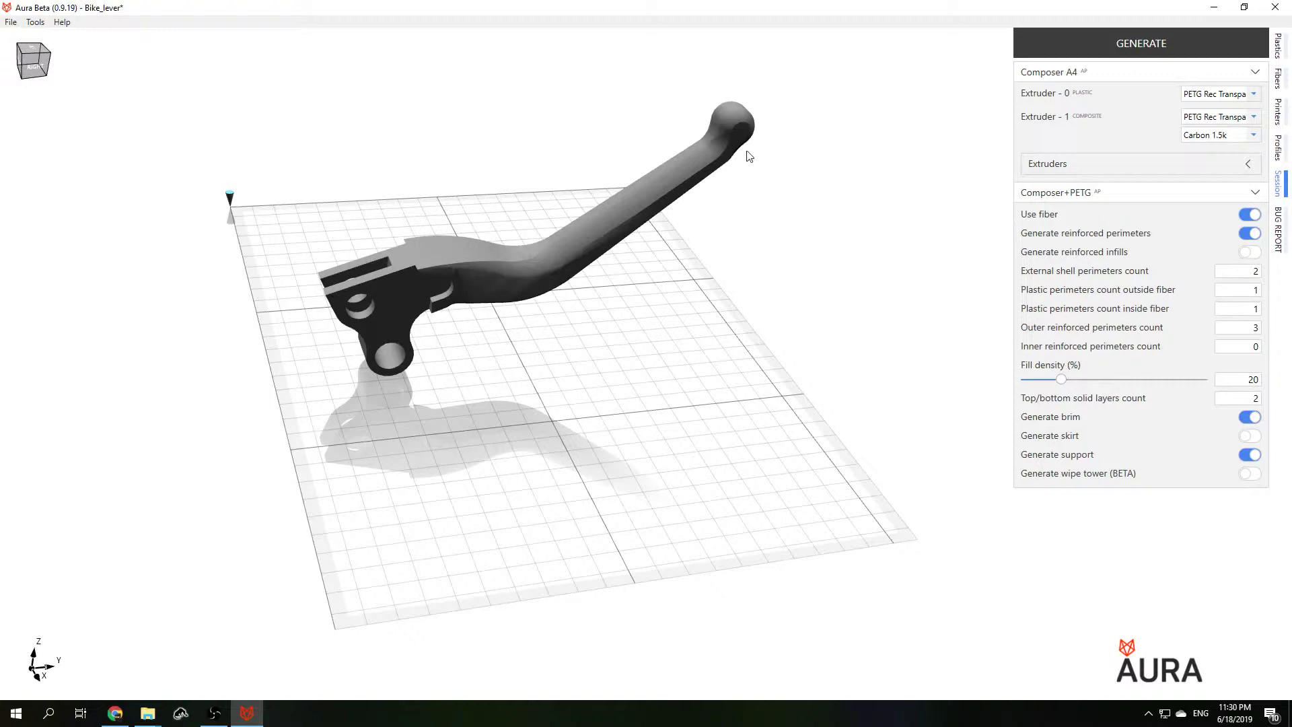
pyautogui.moveTo(889, 149); pyautogui.dragTo(884, 147)
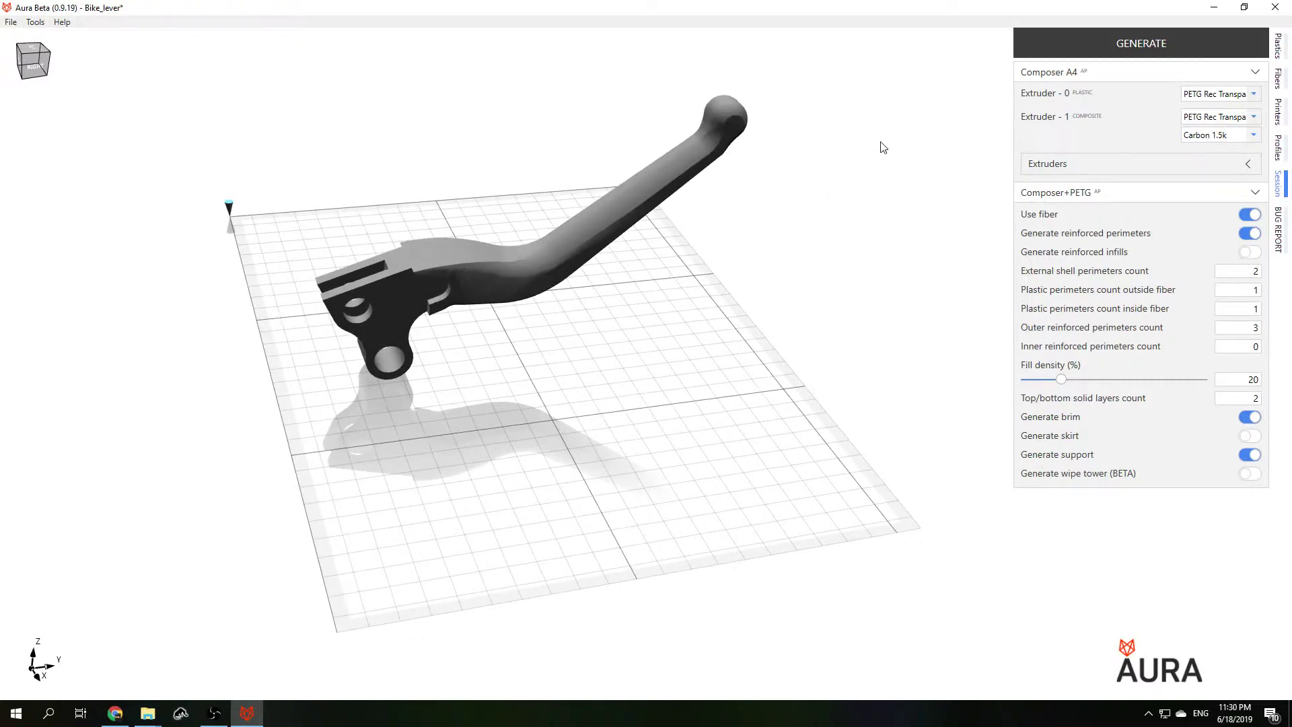
pyautogui.click(513, 280)
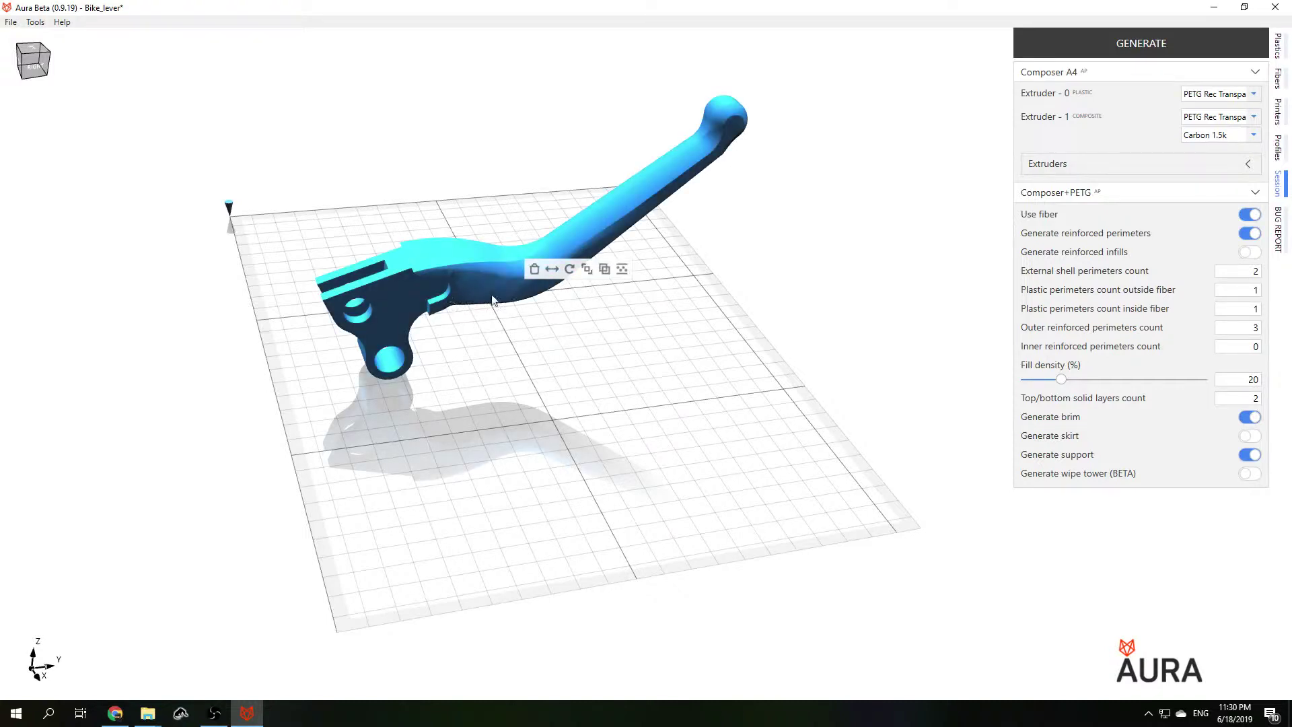
pyautogui.click(553, 336)
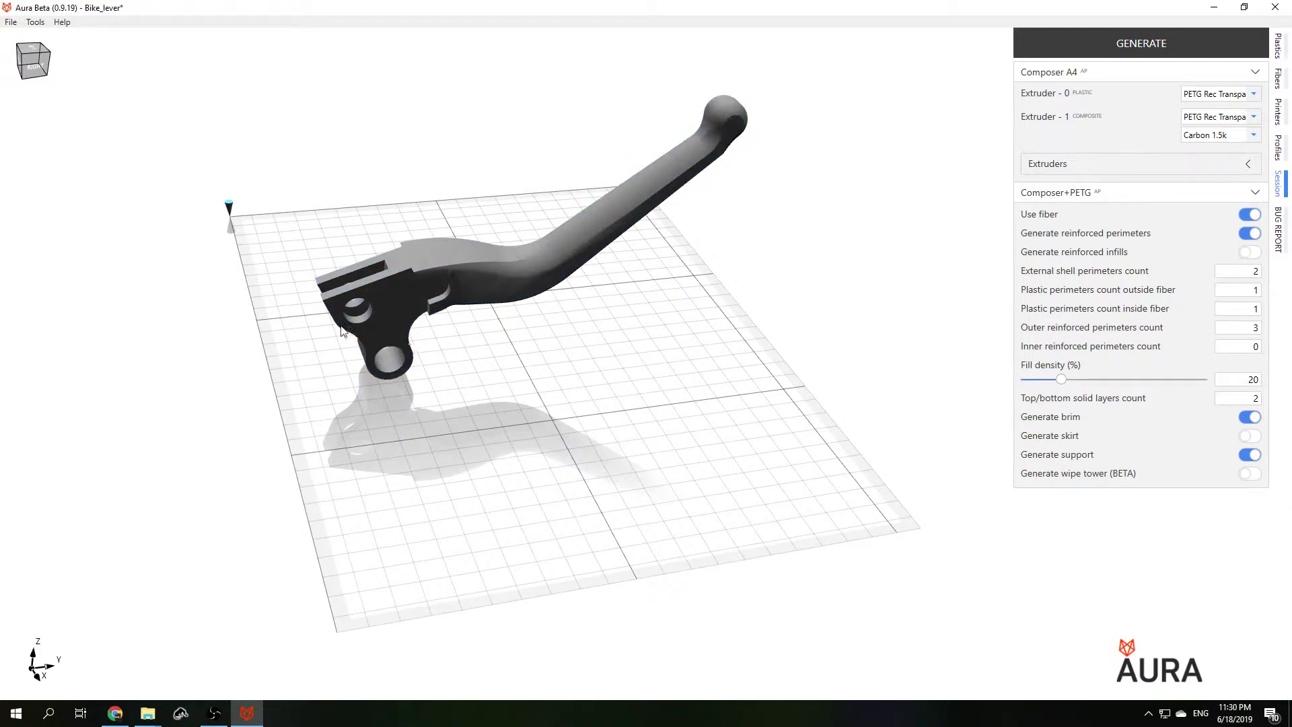
pyautogui.moveTo(545, 287); pyautogui.dragTo(428, 223, button='right')
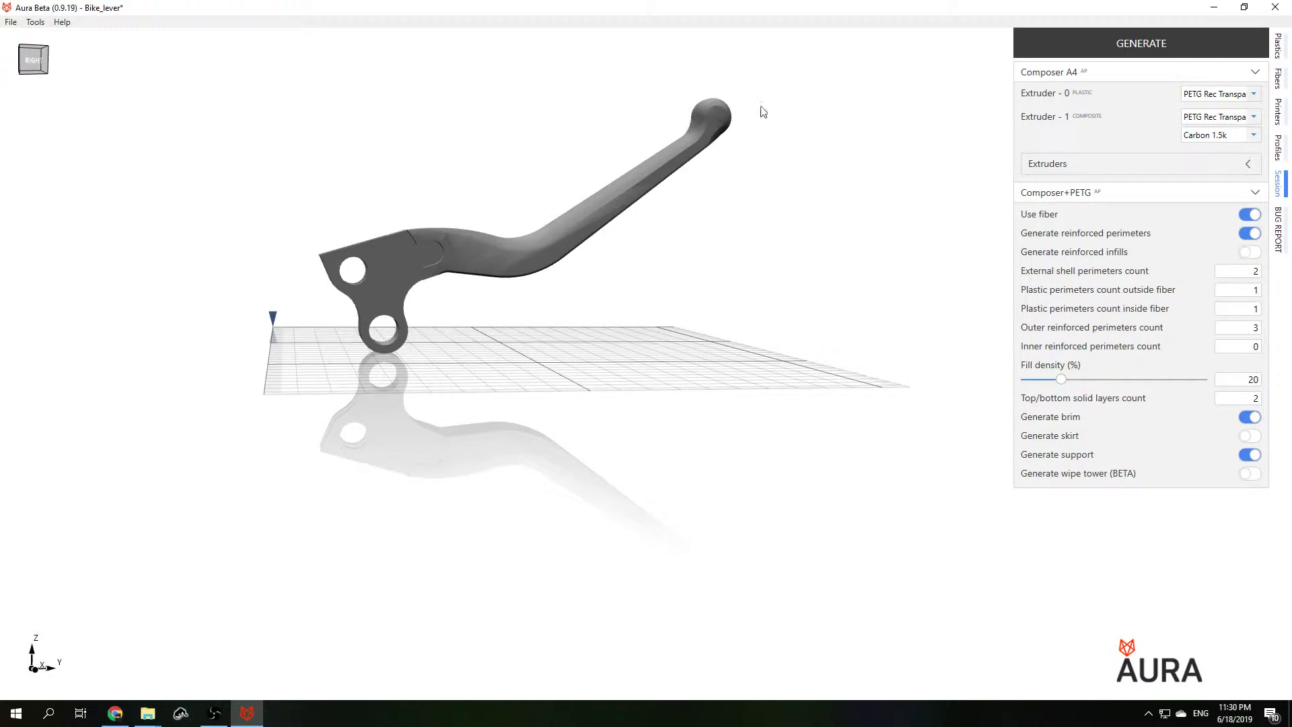
pyautogui.moveTo(500, 318); pyautogui.dragTo(499, 290, button='right')
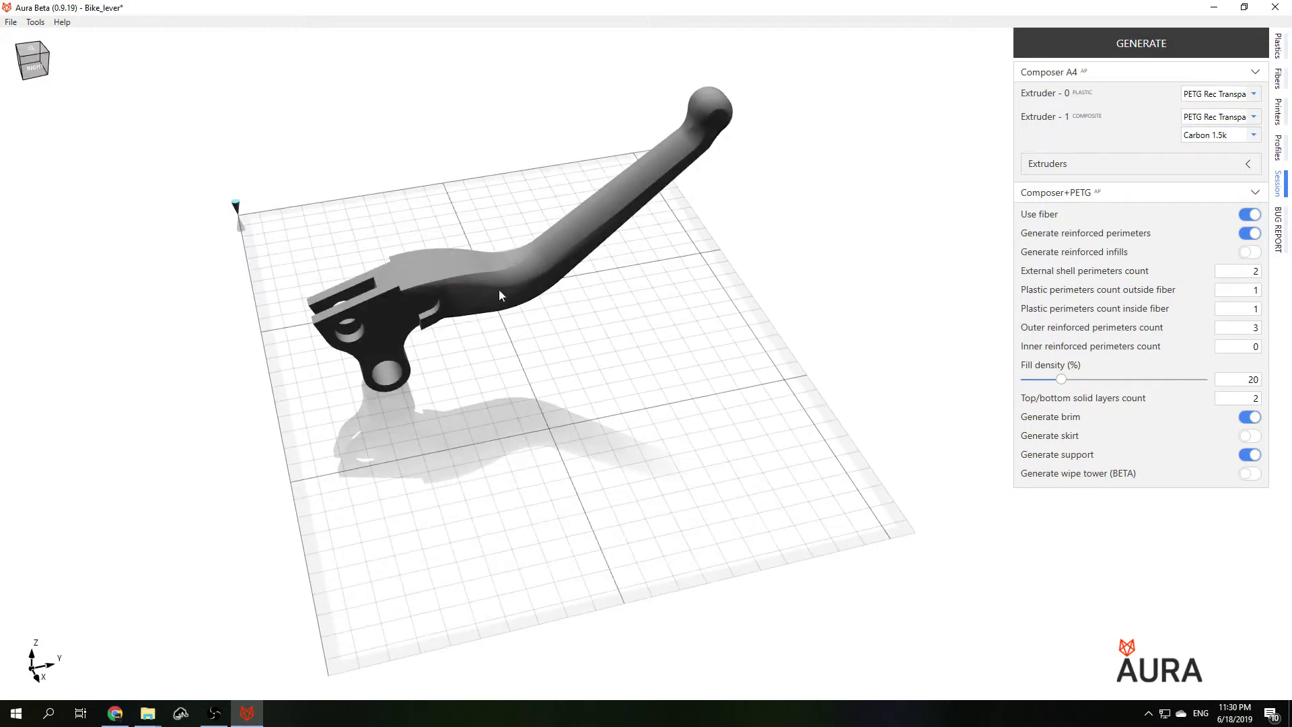
# Rotate the bike lever 90 degrees about X and 90 degrees about Z so it lies flat on the build plate
pyautogui.click(505, 276)
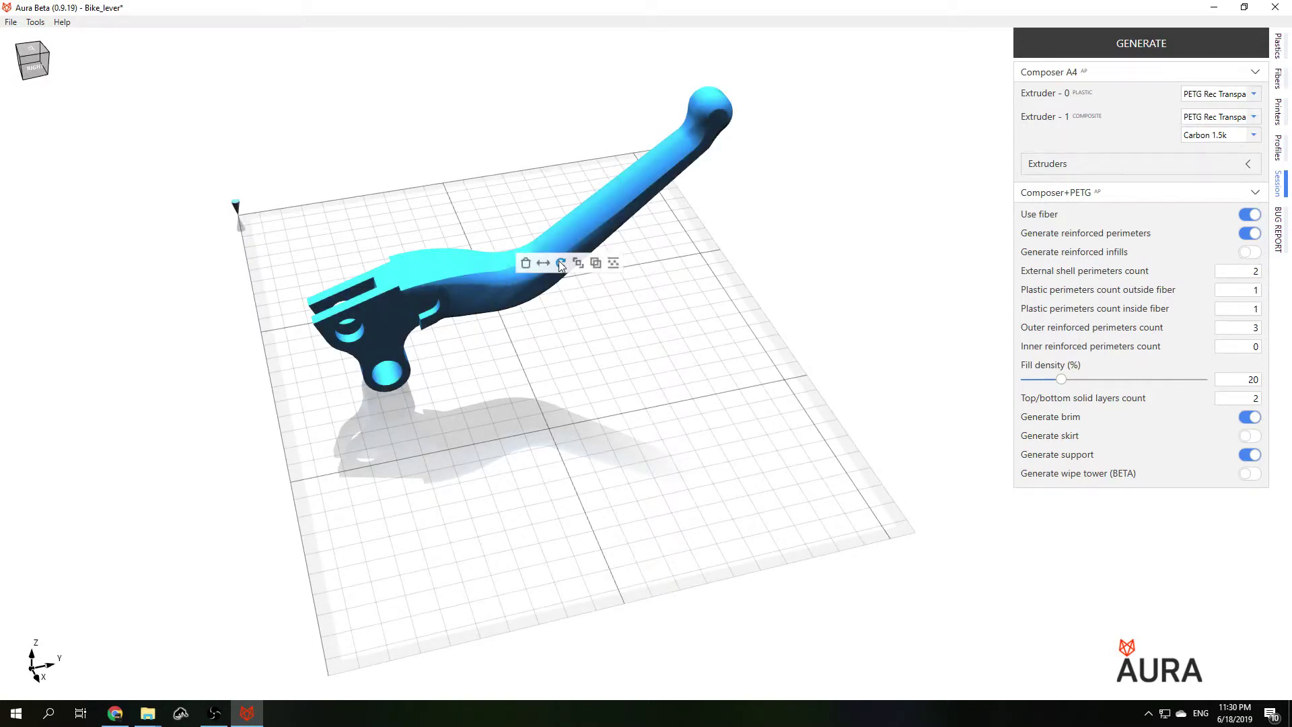
pyautogui.click(559, 260)
pyautogui.click(552, 685)
pyautogui.write('90')
pyautogui.click(669, 685)
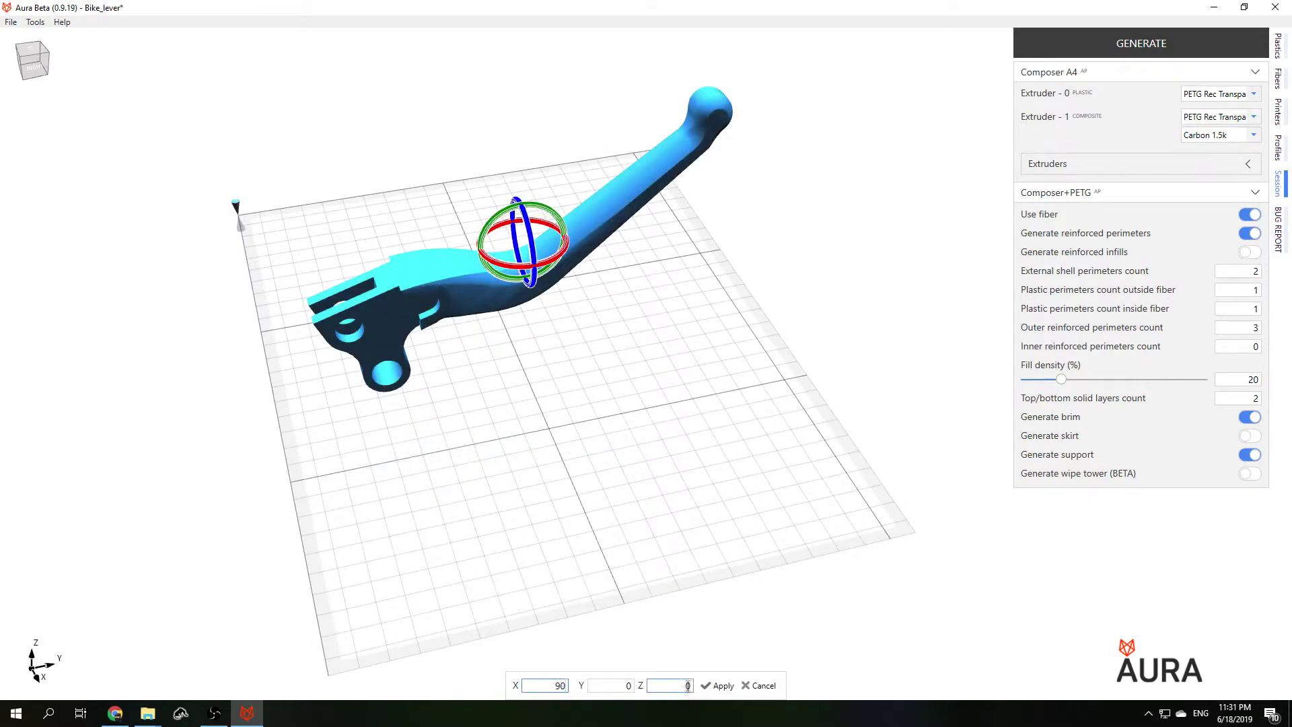
pyautogui.write('90')
pyautogui.click(722, 686)
pyautogui.moveTo(464, 542); pyautogui.dragTo(637, 535, button='right')
pyautogui.moveTo(700, 305); pyautogui.dragTo(591, 162, button='right')
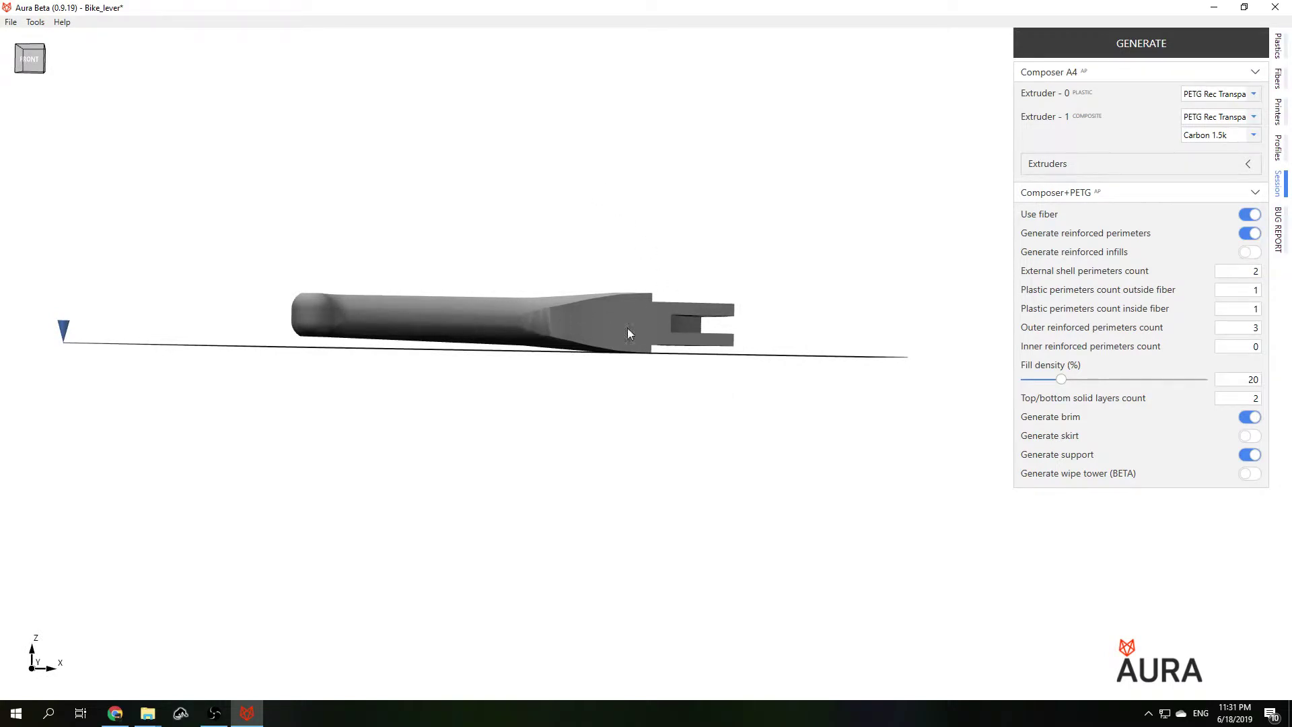
pyautogui.moveTo(551, 342); pyautogui.dragTo(564, 458, button='right')
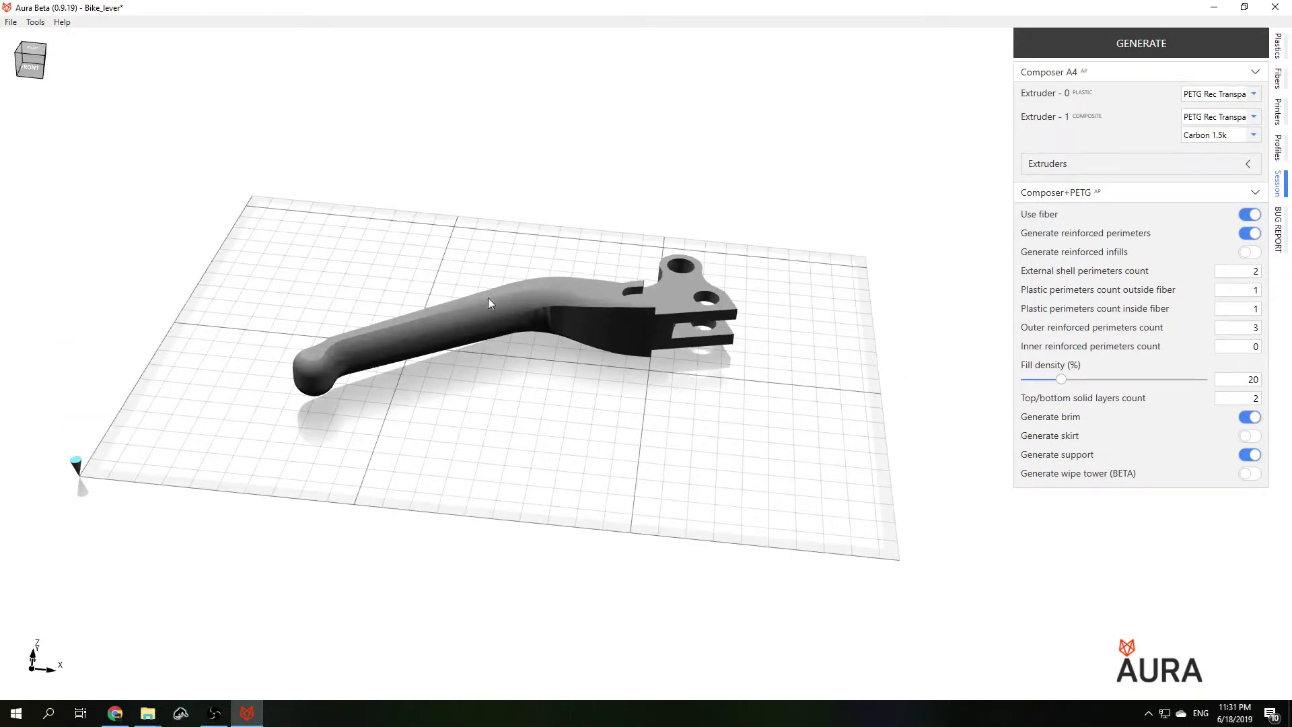
pyautogui.moveTo(519, 397); pyautogui.dragTo(744, 397, button='right')
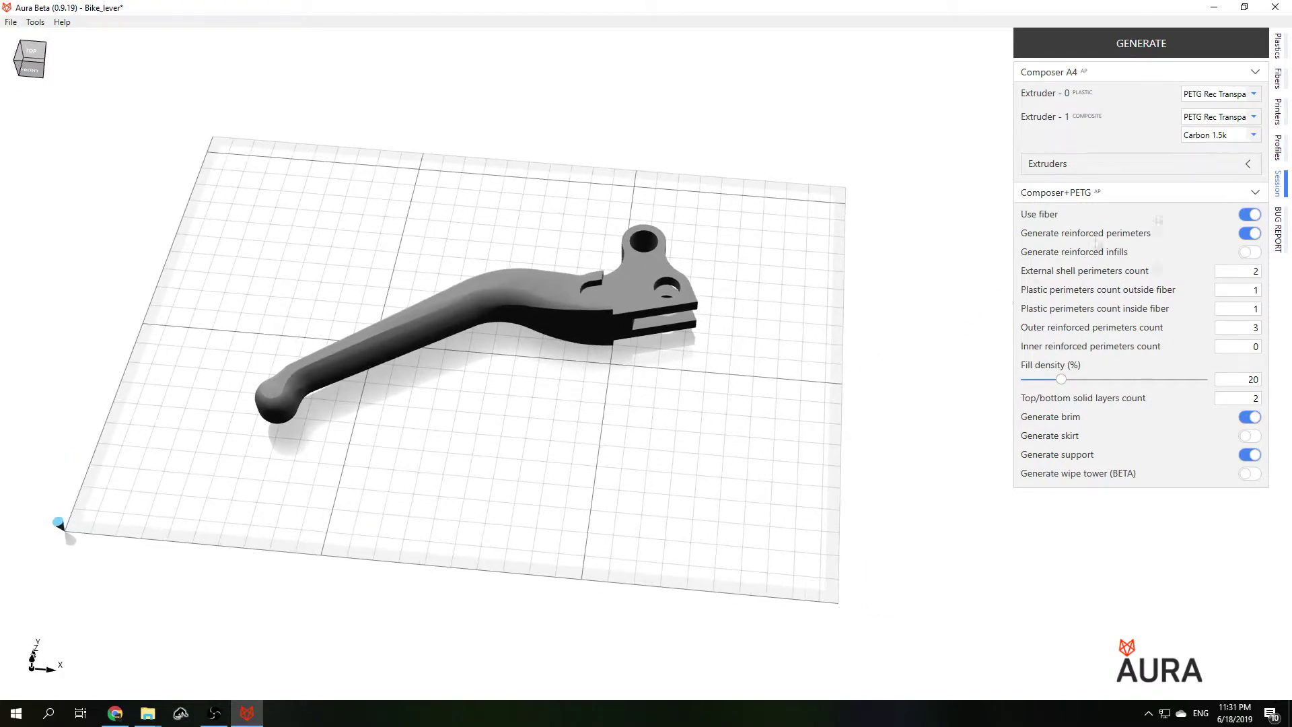
# Assign PETG Rec Transparent to both extruders with Carbon 1.5k as the fiber, and choose the first Composer+PETG profile
pyautogui.click(1254, 95)
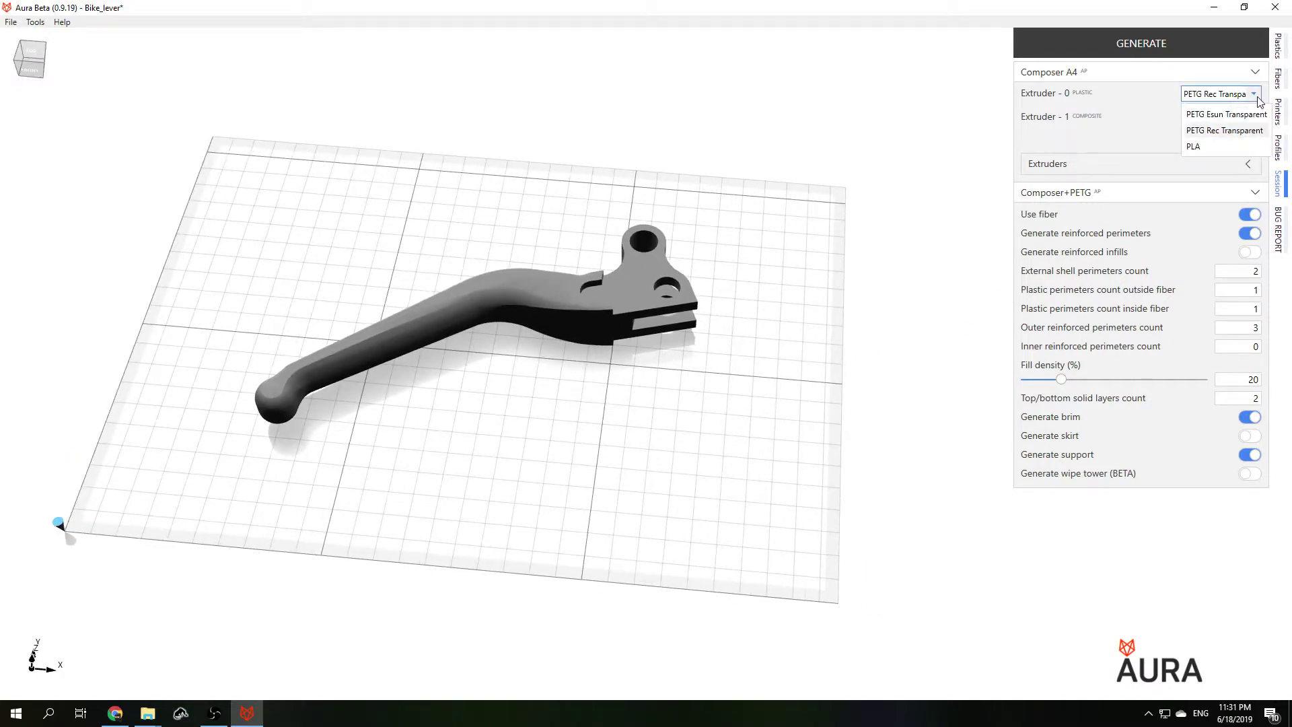
pyautogui.click(1244, 131)
pyautogui.click(1253, 118)
pyautogui.click(1231, 155)
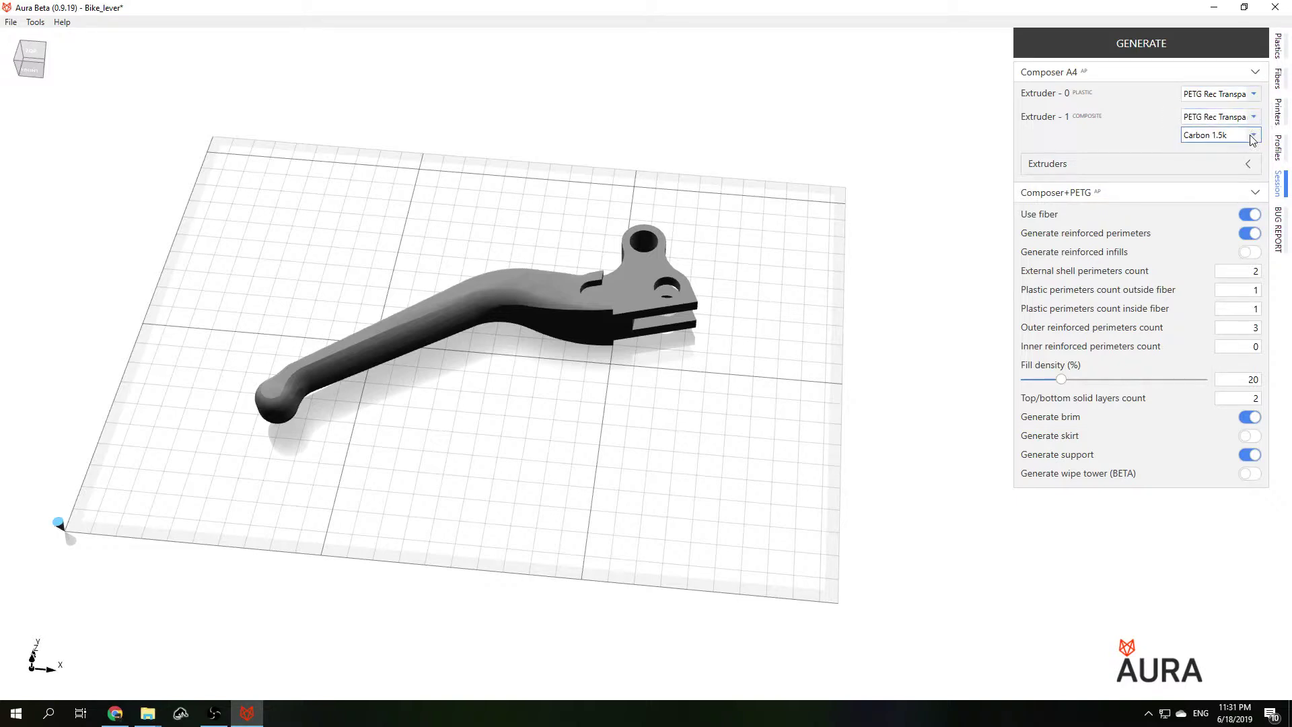
pyautogui.click(1254, 136)
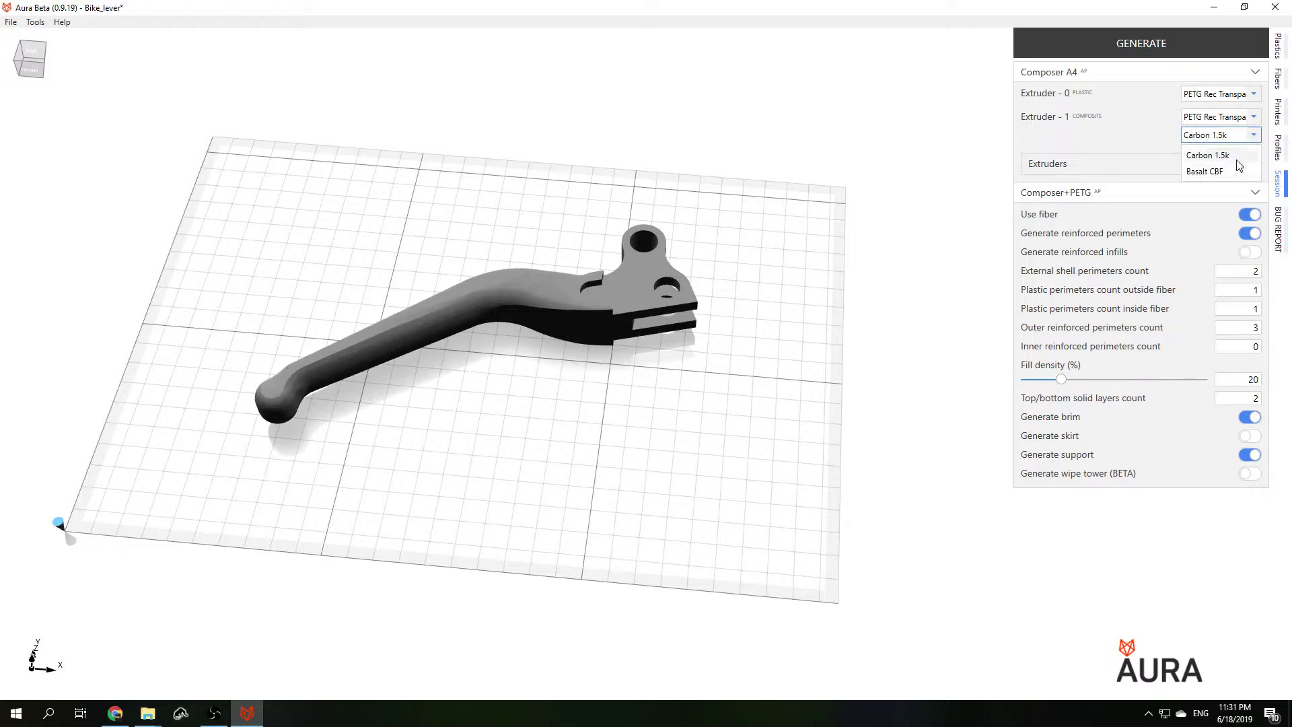
pyautogui.click(1238, 159)
pyautogui.click(1085, 196)
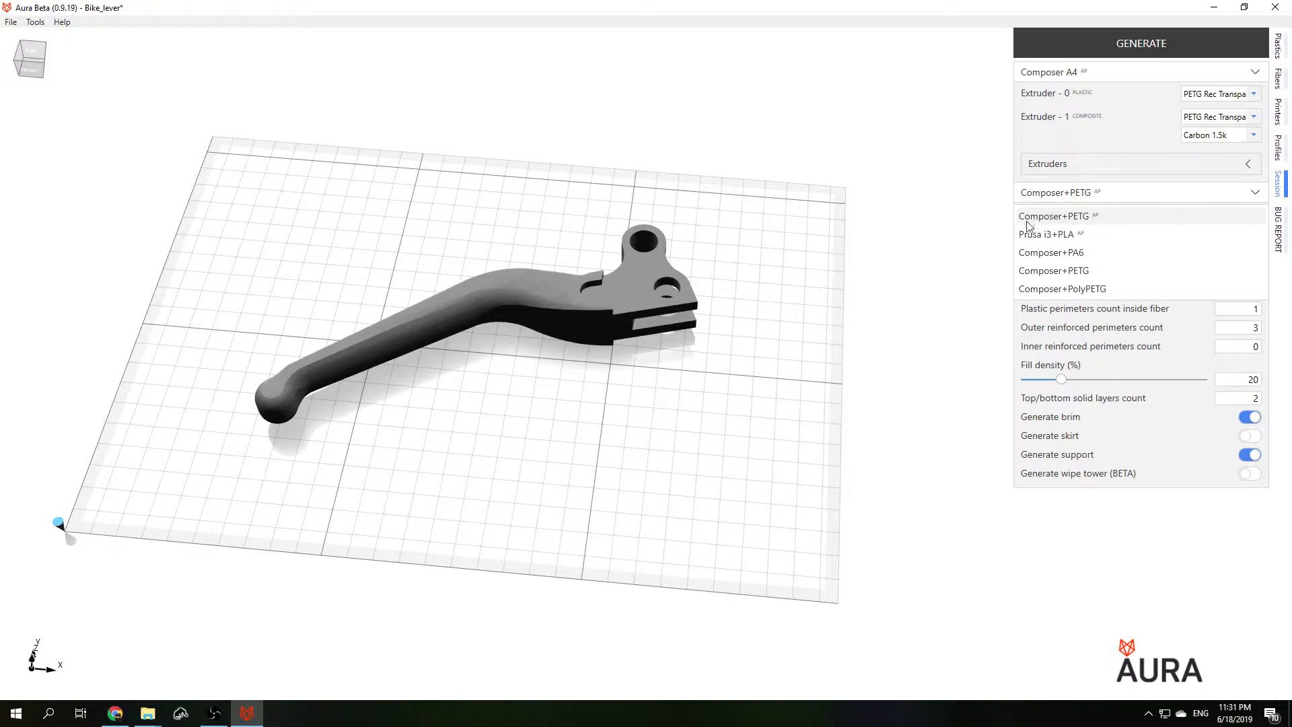
pyautogui.click(1090, 220)
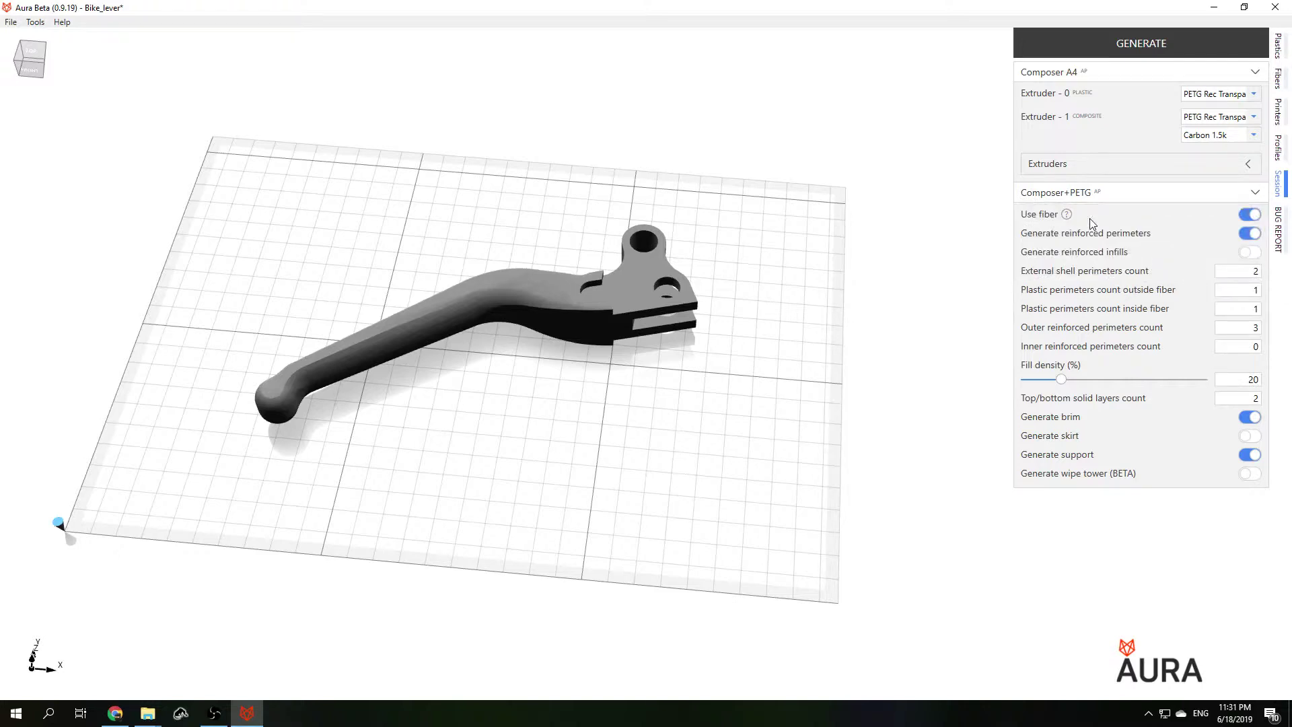
# Switch Use fiber off and back on, and re-enable Generate reinforced perimeters
pyautogui.click(1249, 214)
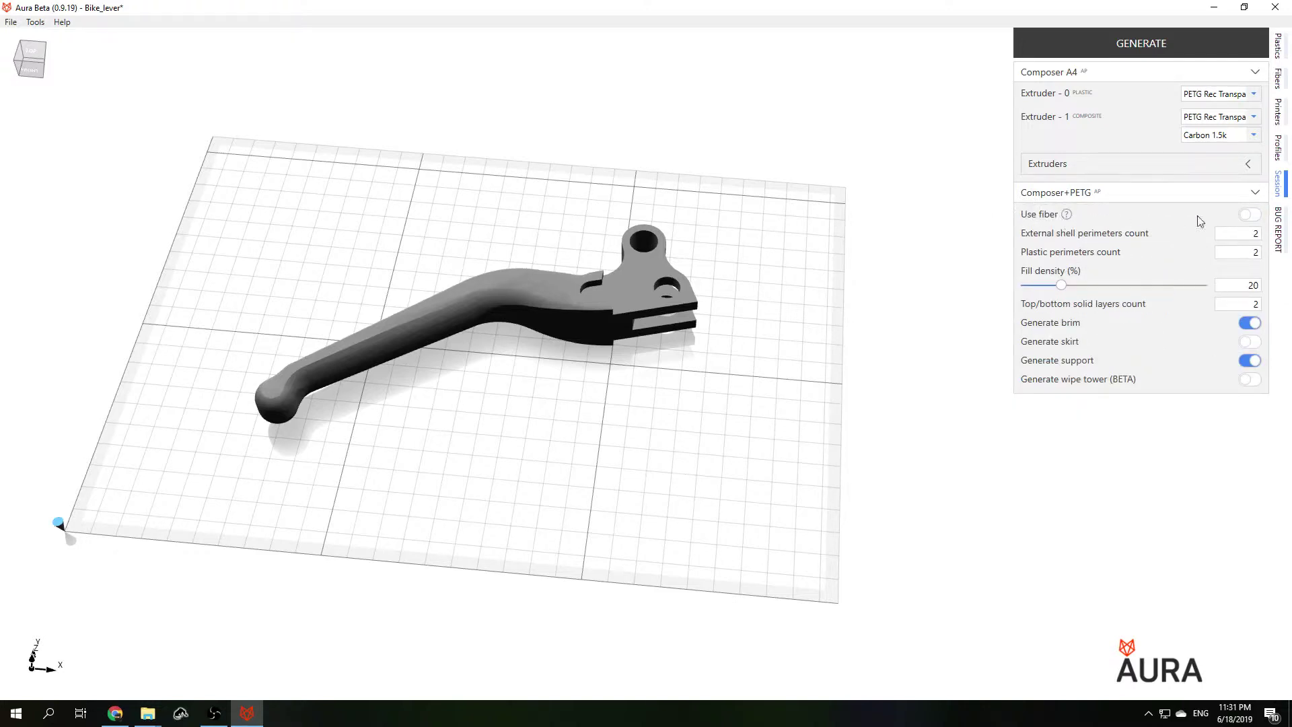
pyautogui.click(1250, 215)
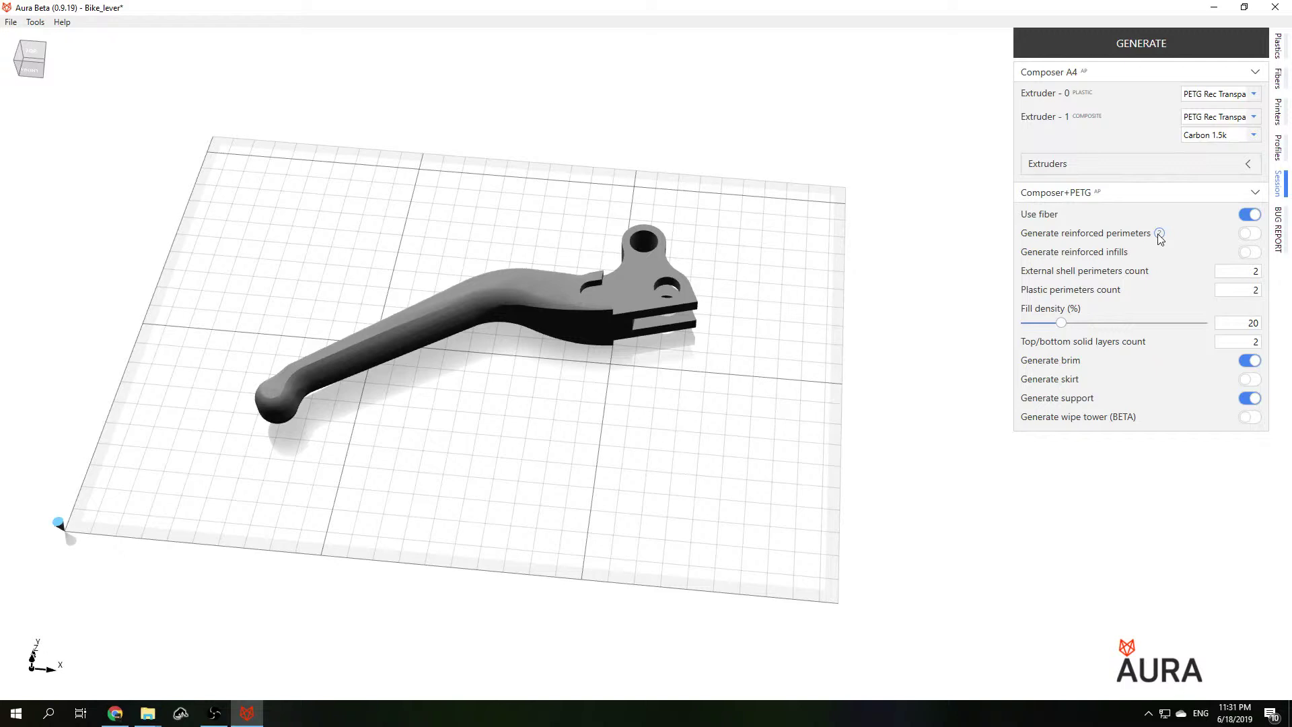
pyautogui.moveTo(1160, 239)
pyautogui.click(1249, 234)
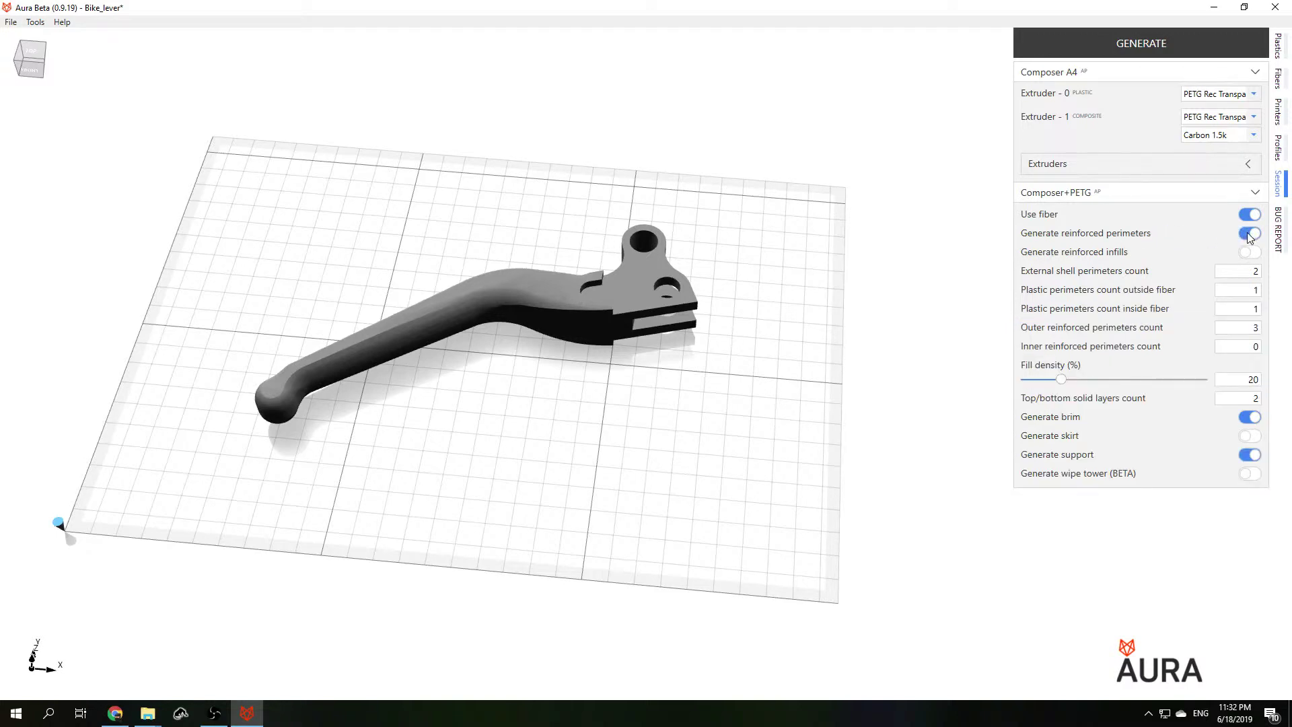
# Read the help on Macrolayer height in the Composer+PETG profile's layer thickness settings, and return to the session settings
pyautogui.click(1284, 158)
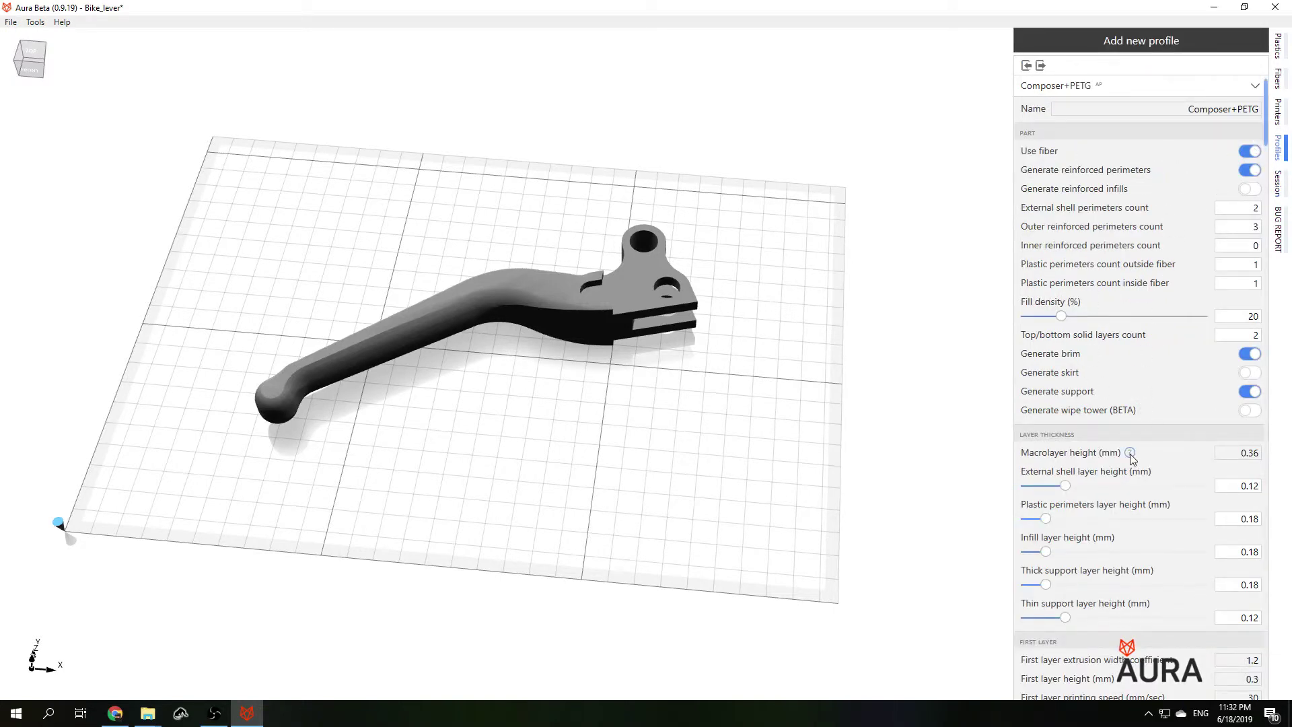
pyautogui.moveTo(1130, 453)
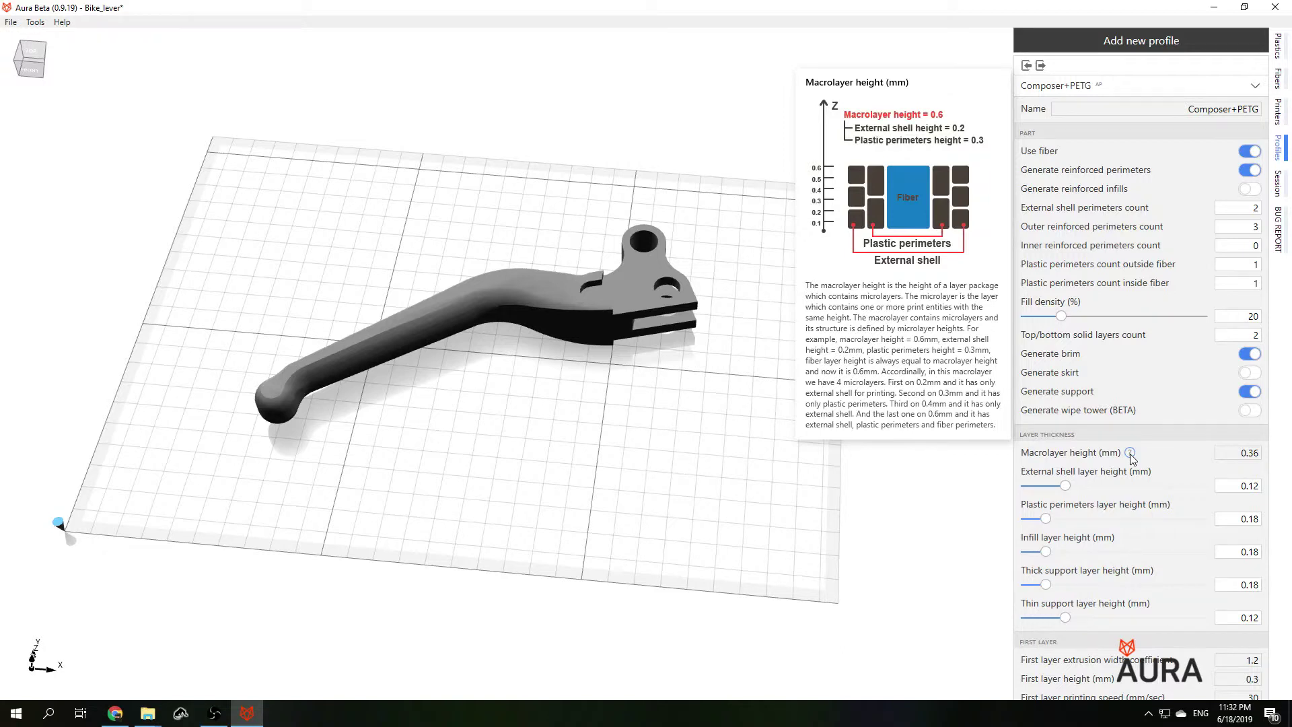
pyautogui.click(1278, 182)
# Set the plastic perimeters count outside fiber to 2 and the outer reinforced perimeters count to 4
pyautogui.doubleClick(1237, 272)
pyautogui.doubleClick(1256, 290)
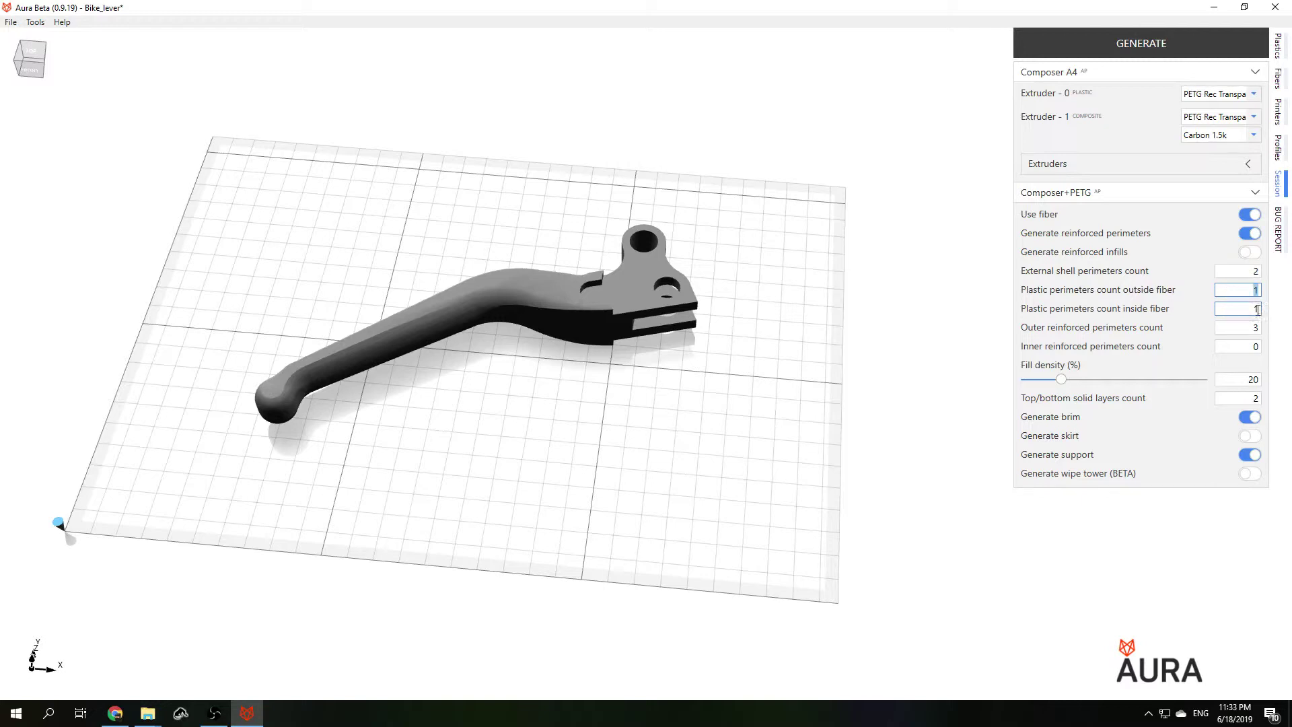
pyautogui.write('2')
pyautogui.click(1247, 331)
pyautogui.click(1173, 328)
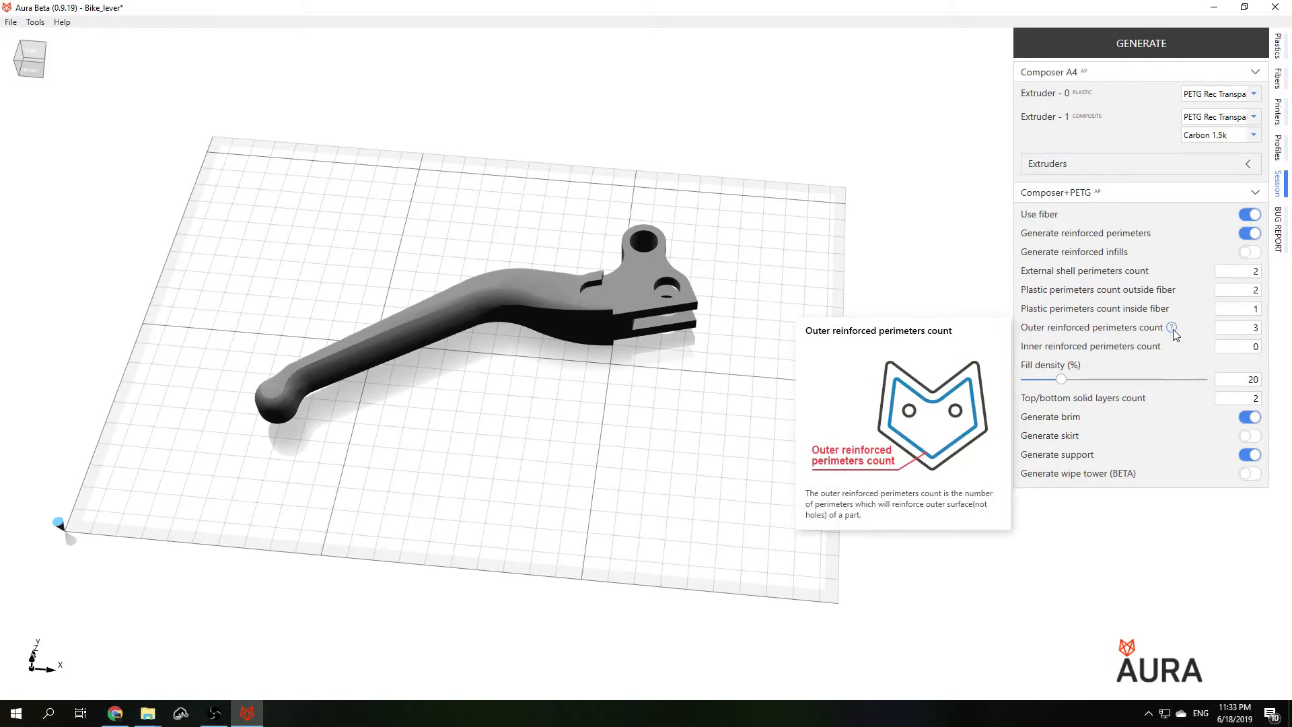
pyautogui.click(1247, 330)
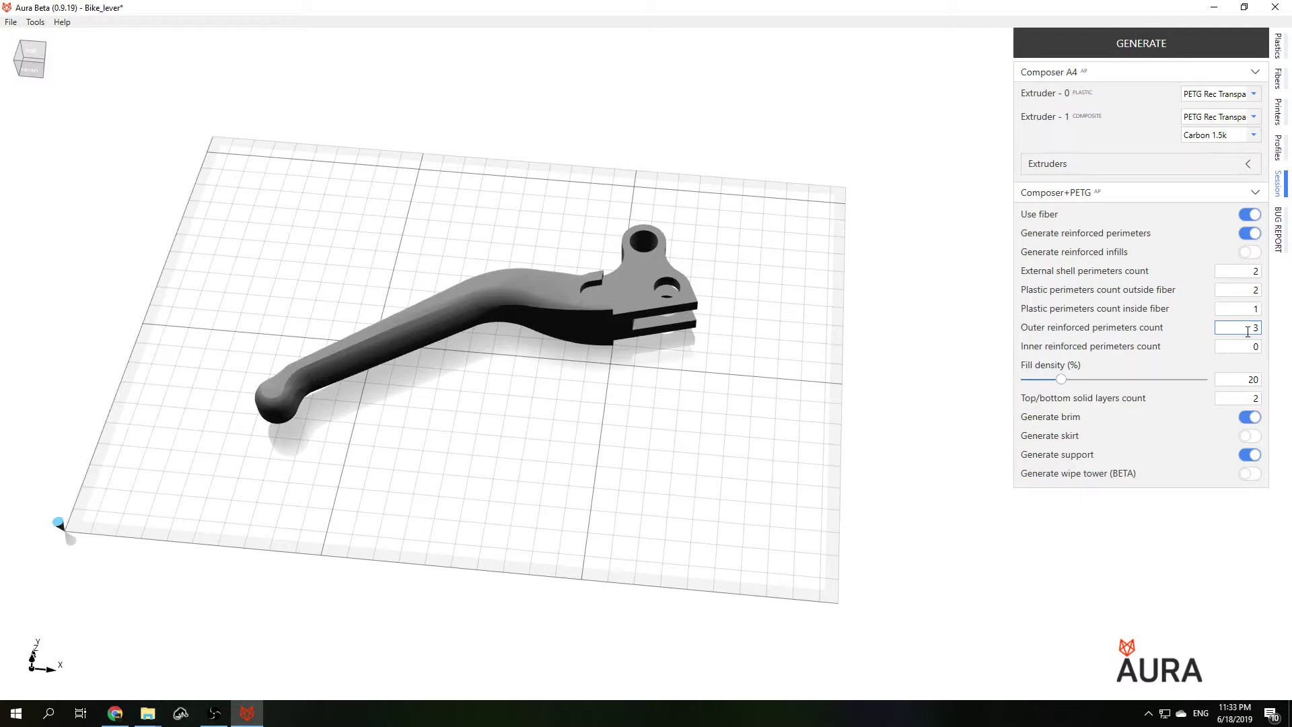
pyautogui.moveTo(1249, 330); pyautogui.dragTo(1270, 337)
pyautogui.write('4')
pyautogui.click(1256, 346)
# Generate the print code for the lever and open the code preview
pyautogui.moveTo(552, 300); pyautogui.dragTo(566, 170)
pyautogui.moveTo(566, 169); pyautogui.dragTo(564, 140, button='middle')
pyautogui.moveTo(543, 232); pyautogui.dragTo(538, 208, button='middle')
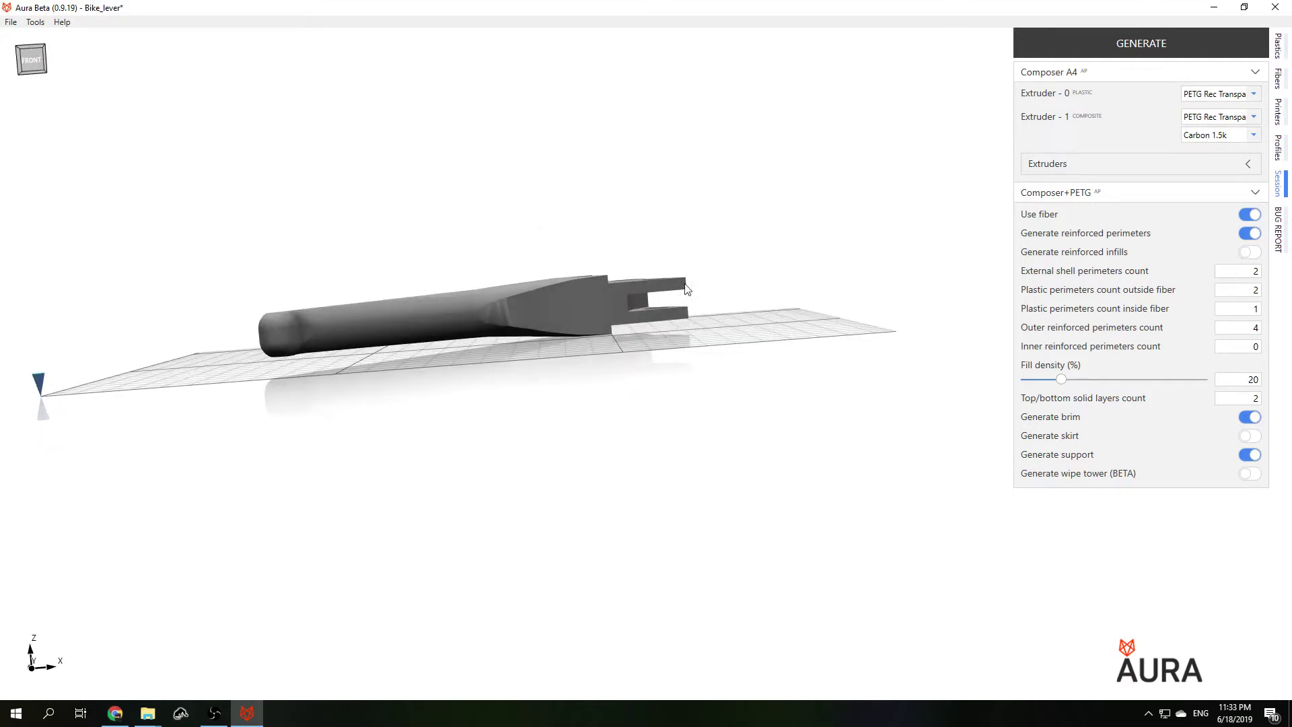
pyautogui.moveTo(554, 302); pyautogui.dragTo(562, 397)
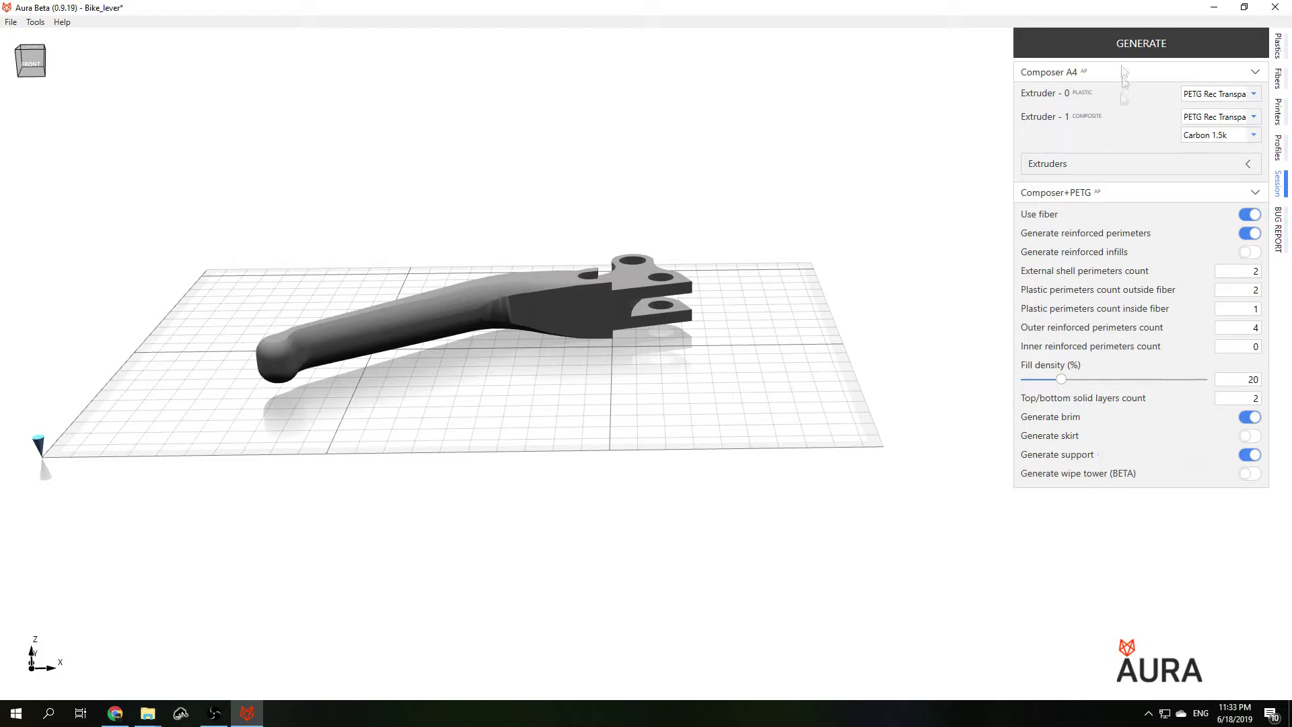
pyautogui.click(1122, 44)
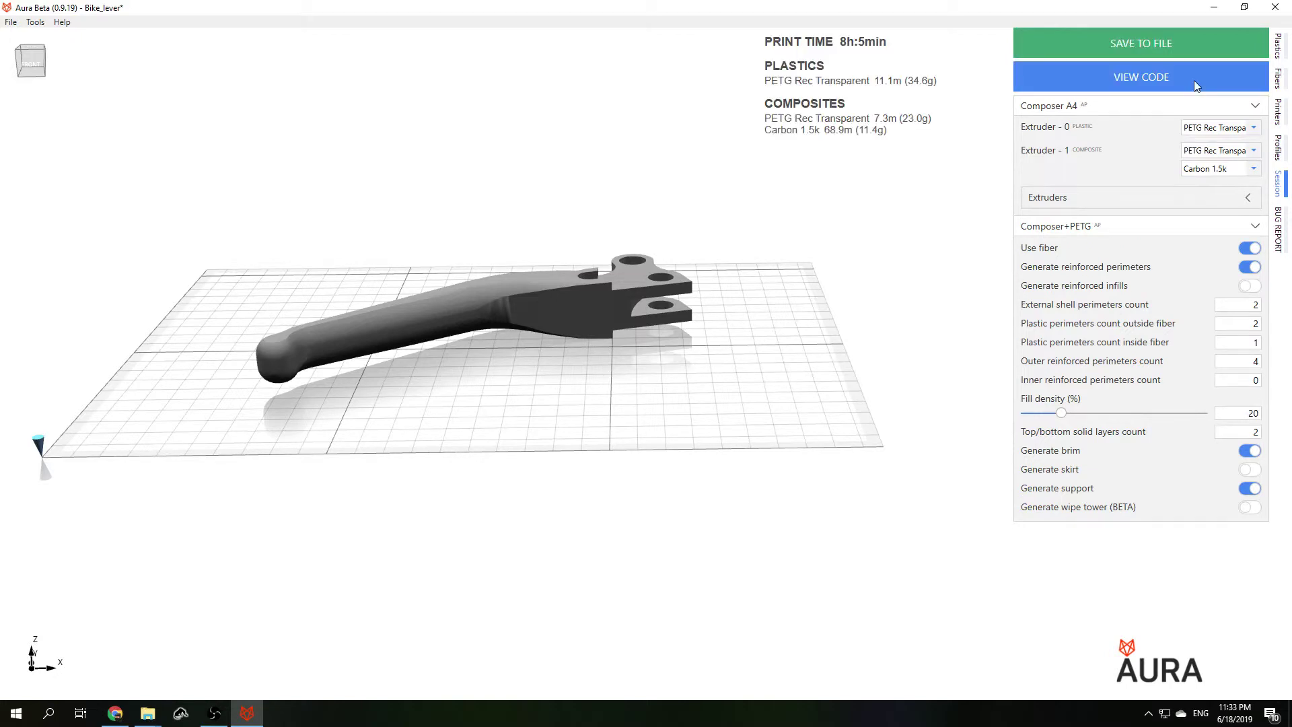
pyautogui.click(1194, 80)
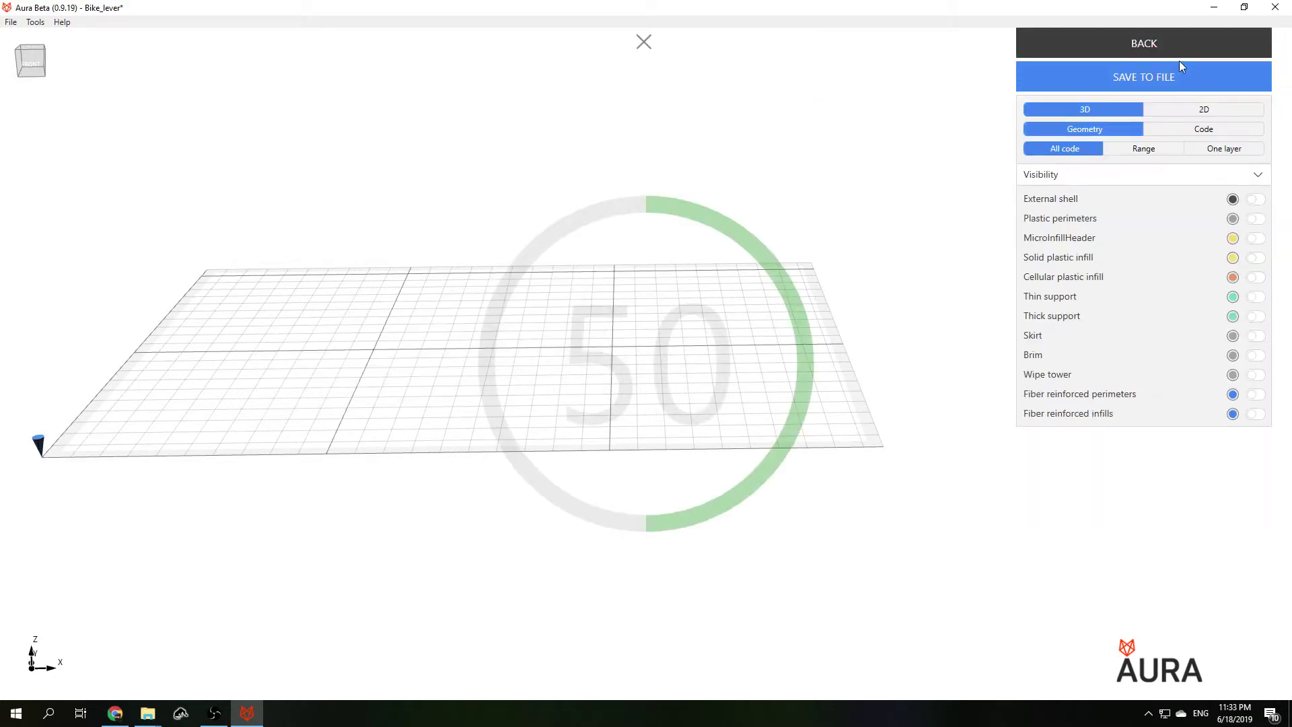
# Examine the perimeters, fiber and infill of layer 68 in the 2D geometry preview
pyautogui.moveTo(594, 334); pyautogui.dragTo(539, 427)
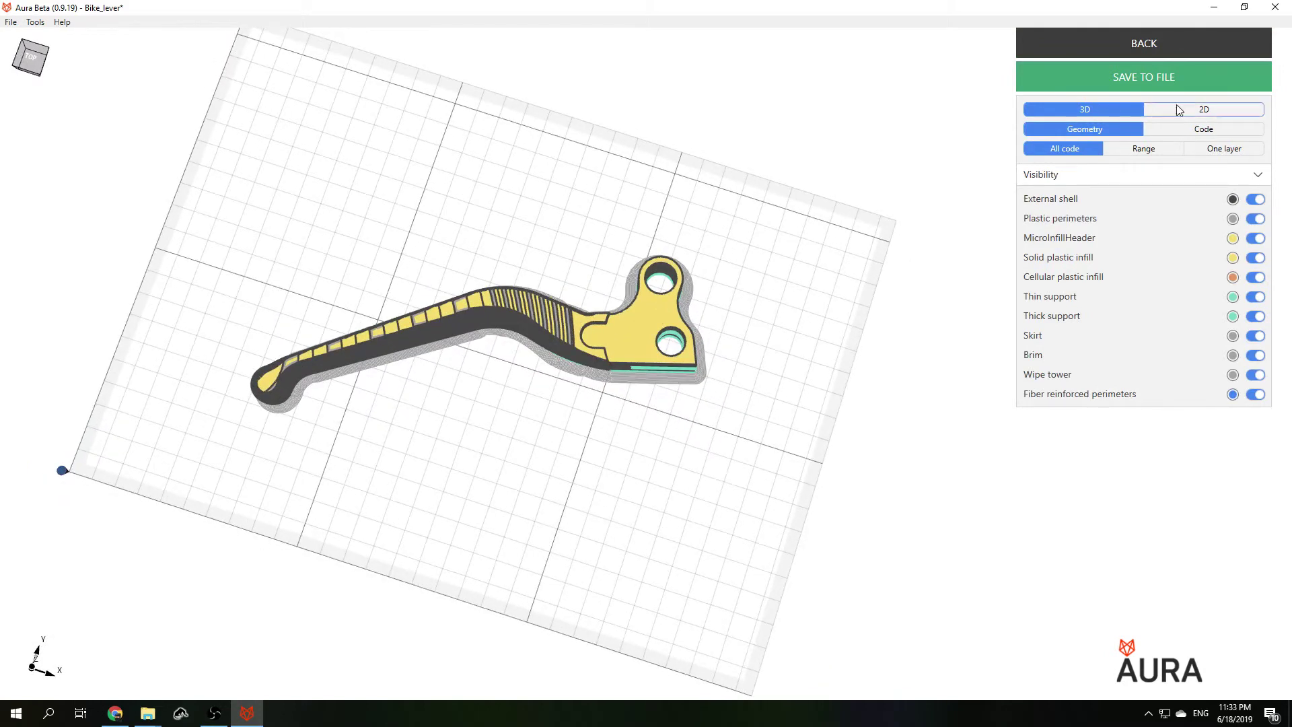
pyautogui.click(1179, 109)
pyautogui.moveTo(1028, 166); pyautogui.dragTo(1086, 168)
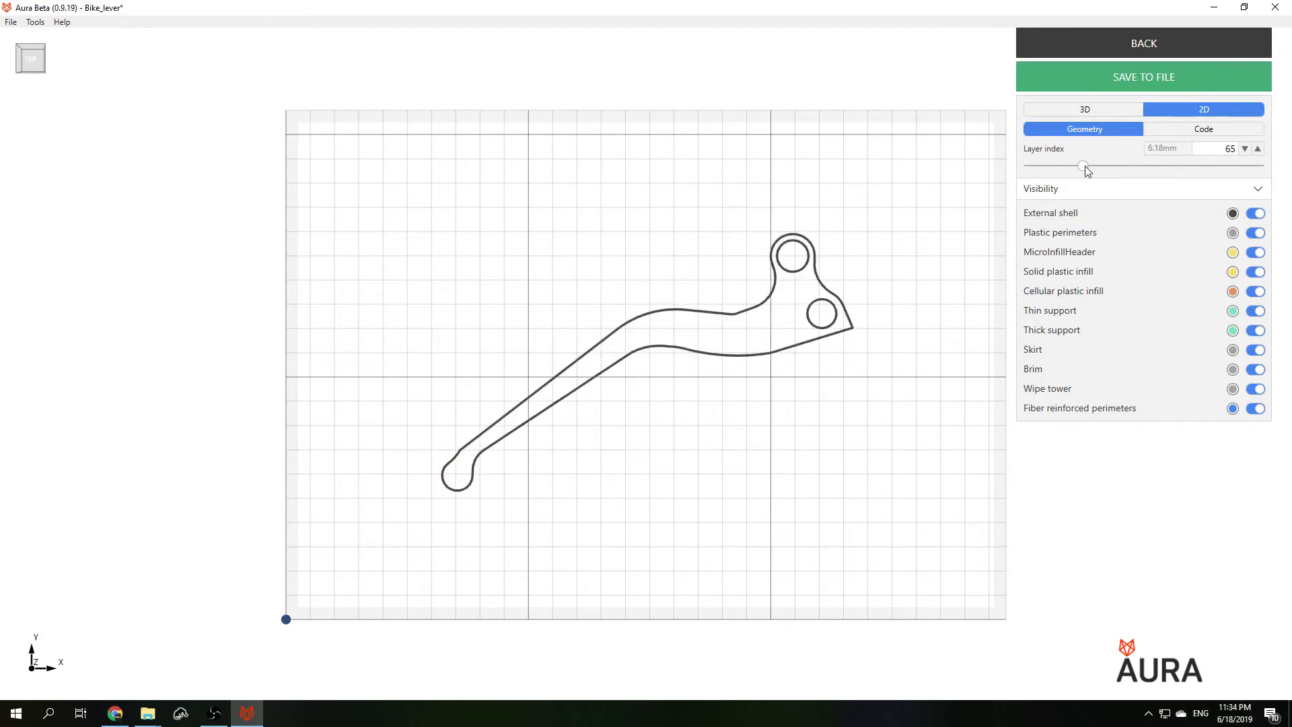
pyautogui.click(1258, 149)
pyautogui.click(1258, 148)
pyautogui.click(1258, 148)
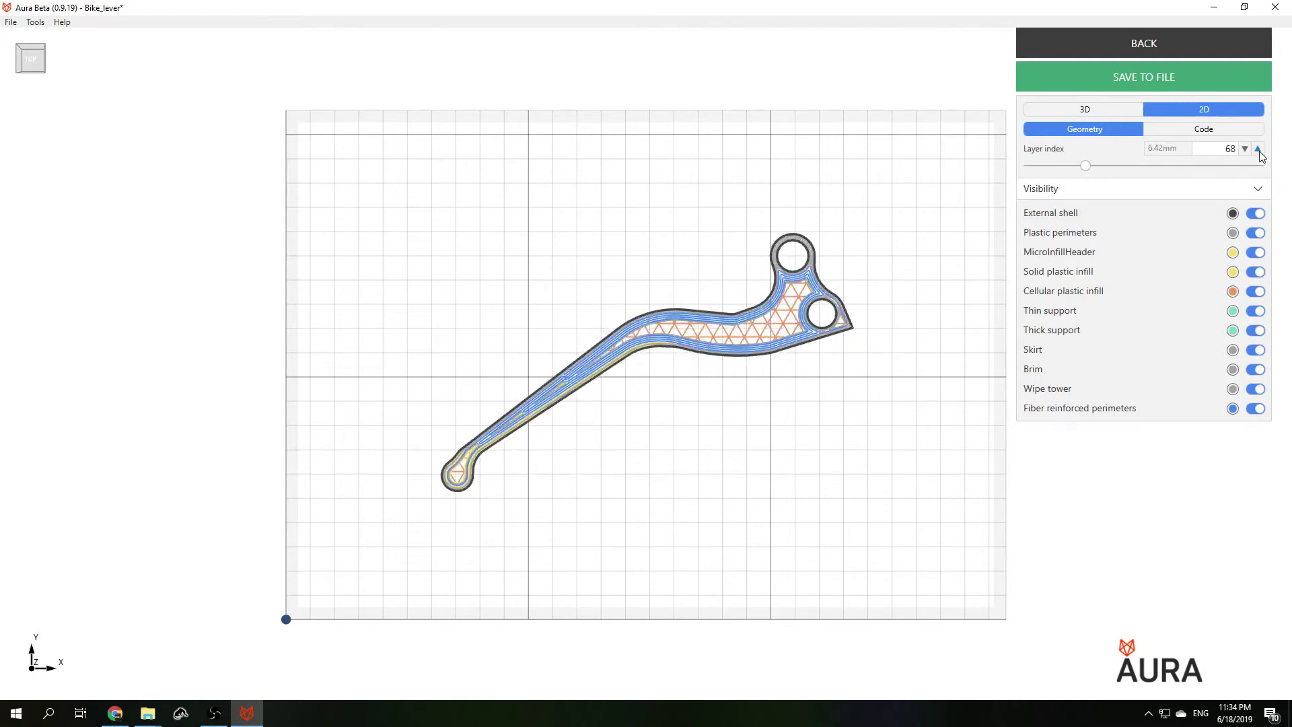
pyautogui.scroll(3, 699, 319)
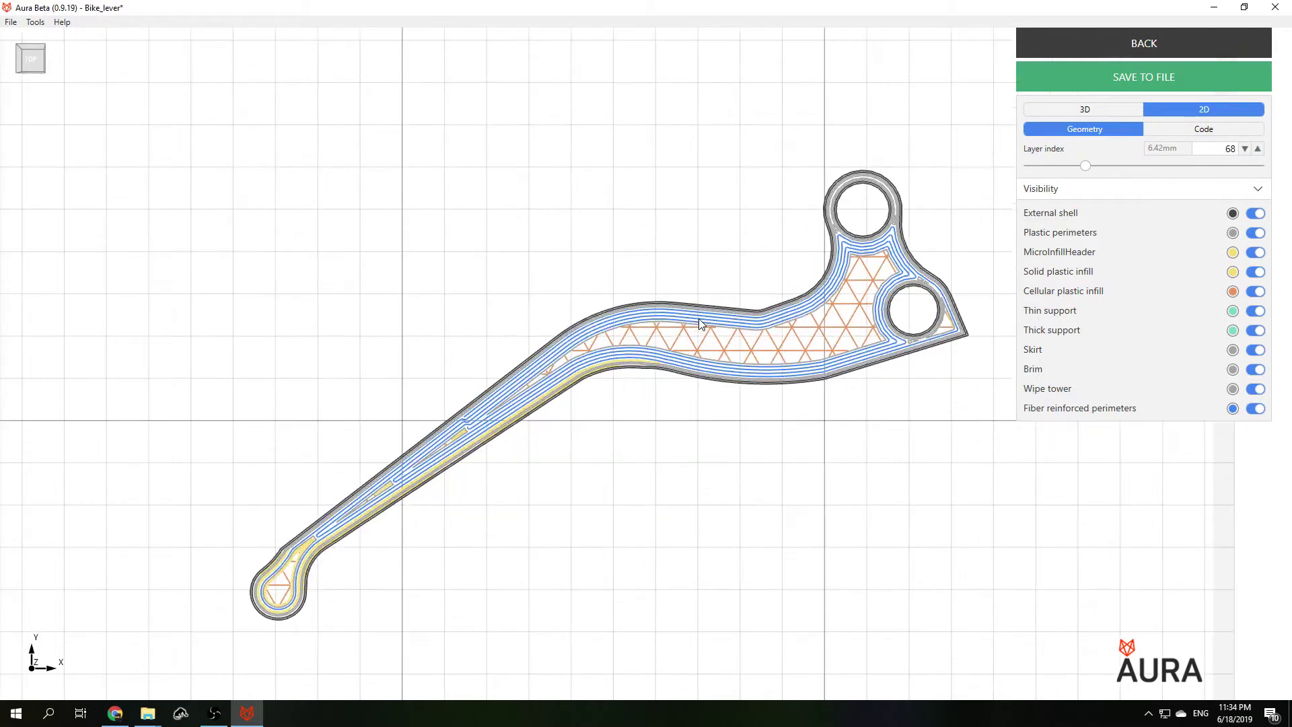
pyautogui.scroll(5, 699, 320)
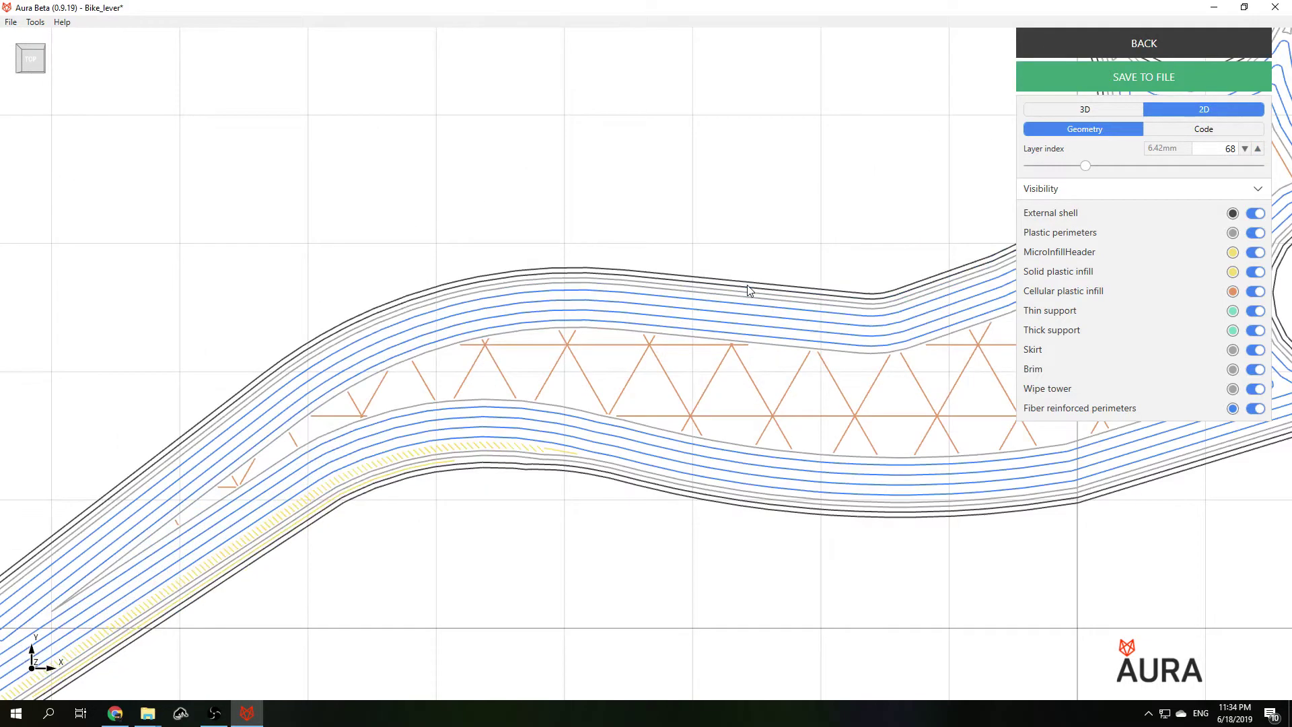
pyautogui.scroll(1, 745, 308)
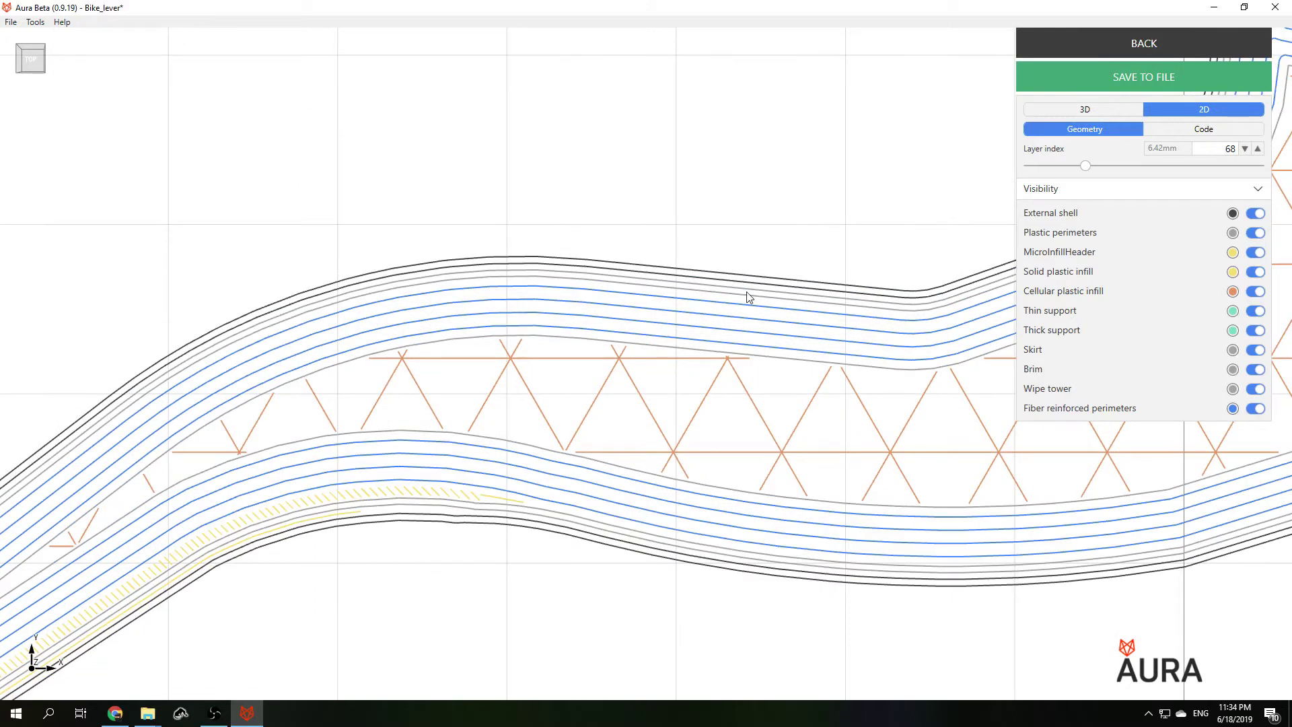
# Inspect how the fiber perimeters and cellular infill run along the whole lever on layer 68
pyautogui.scroll(-1, 747, 296)
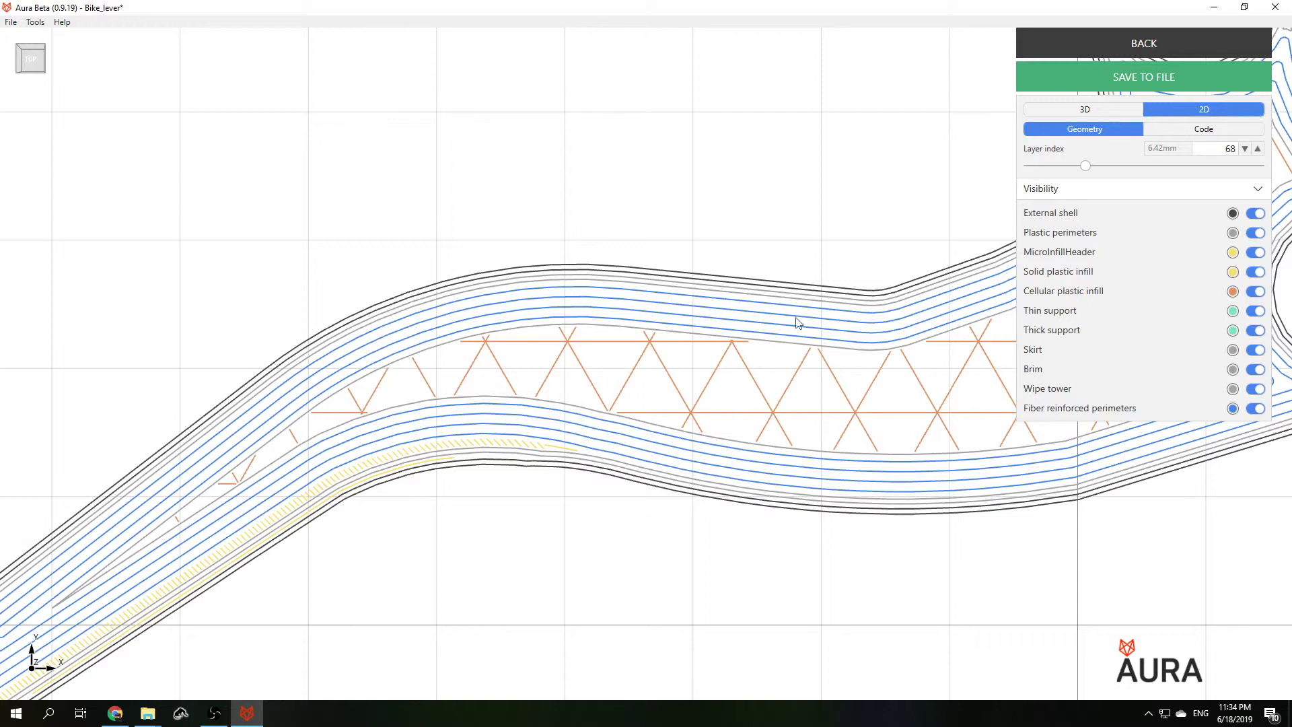
pyautogui.scroll(1, 886, 329)
pyautogui.scroll(-4, 774, 367)
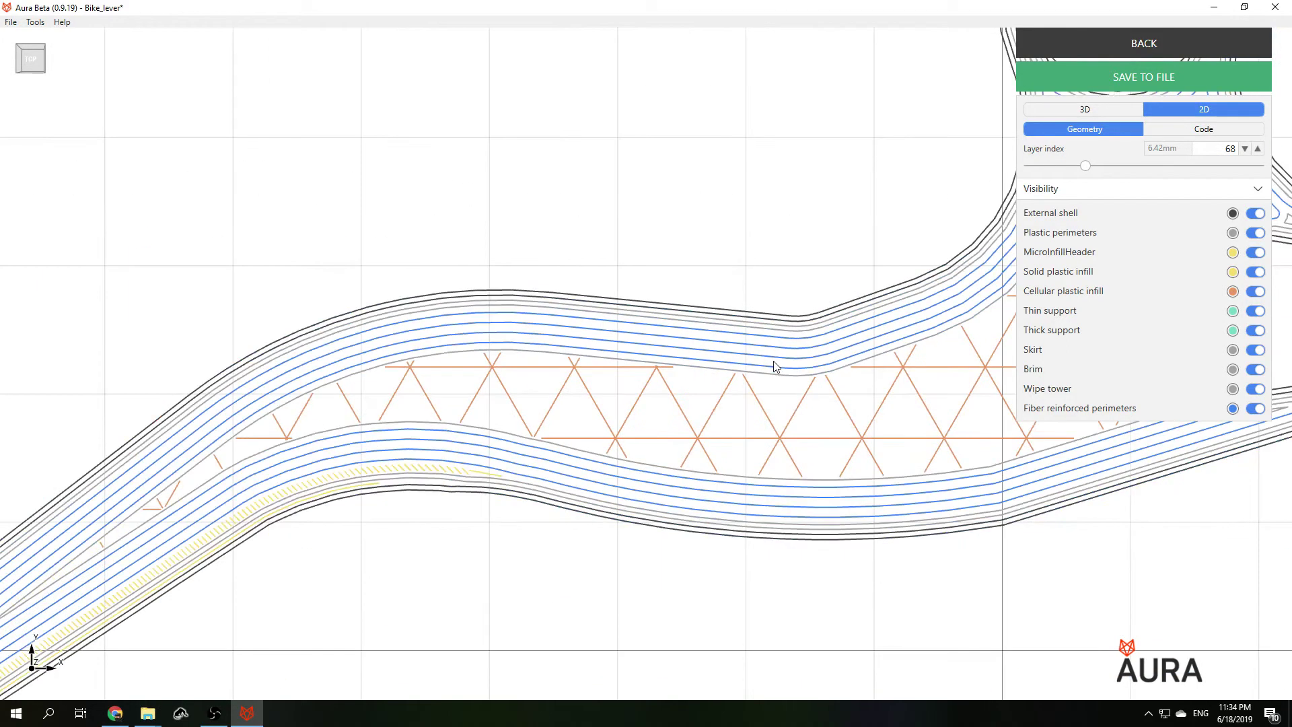
pyautogui.scroll(-3, 592, 528)
pyautogui.scroll(1, 592, 528)
pyautogui.scroll(-1, 822, 458)
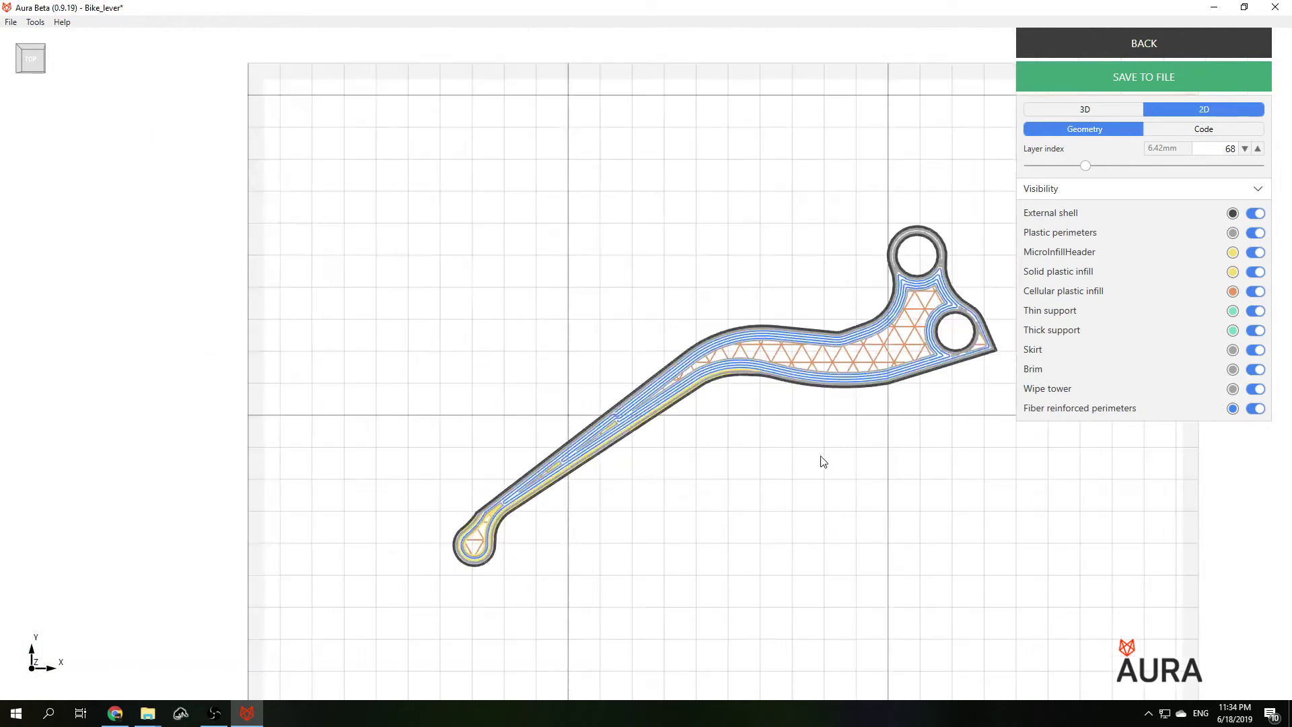
pyautogui.scroll(1, 1010, 364)
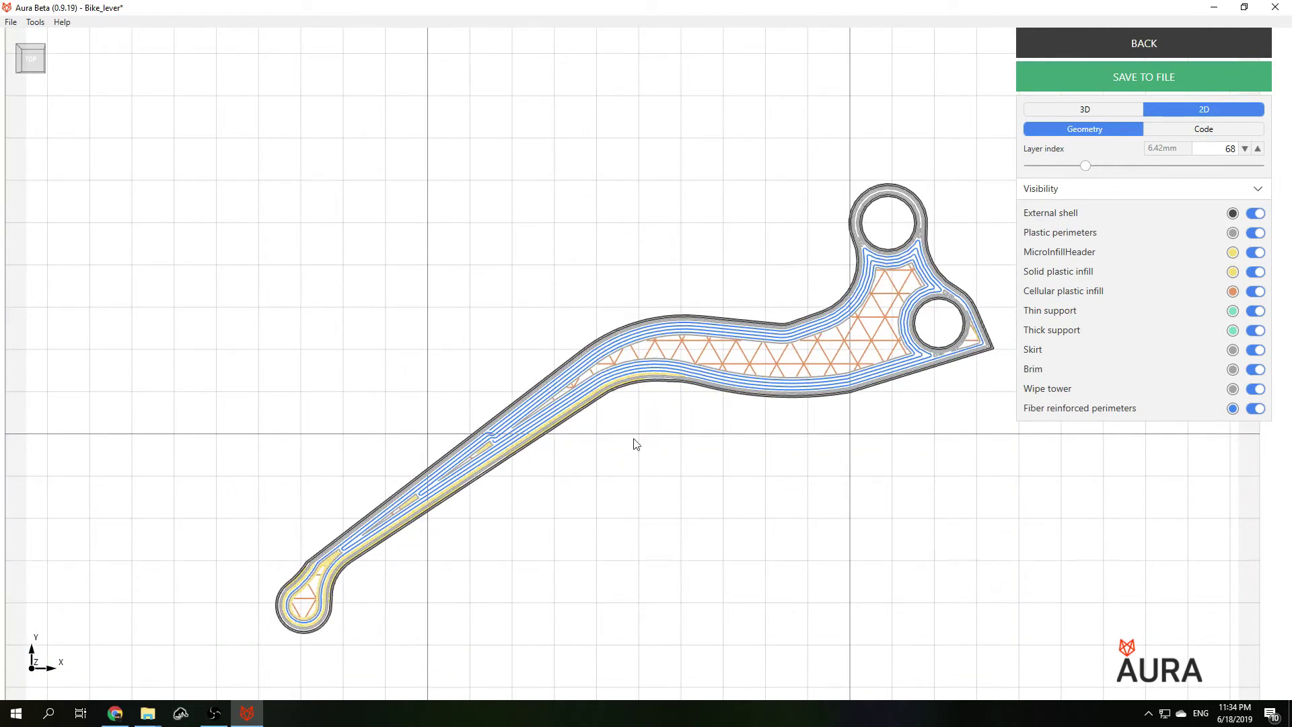
# Save the generated print code as model.gcode in the Model folder, replacing the existing file
pyautogui.click(1104, 77)
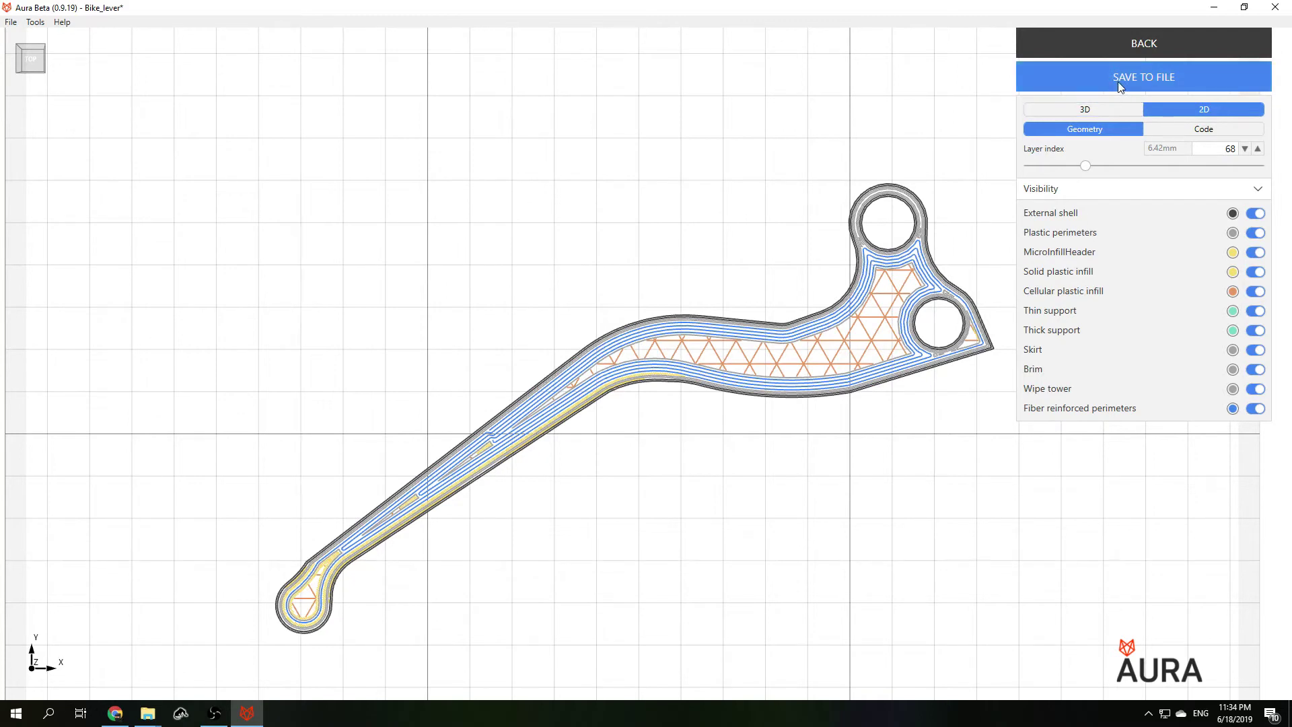
pyautogui.doubleClick(409, 172)
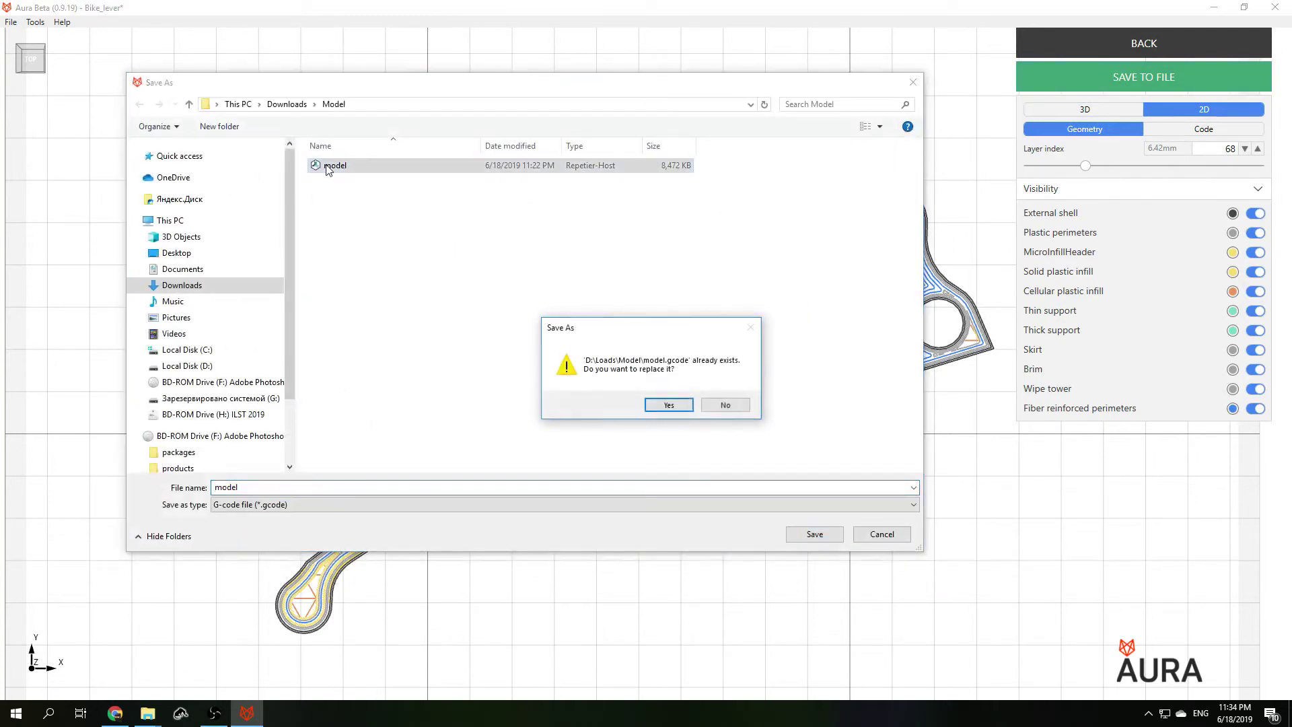
pyautogui.click(659, 406)
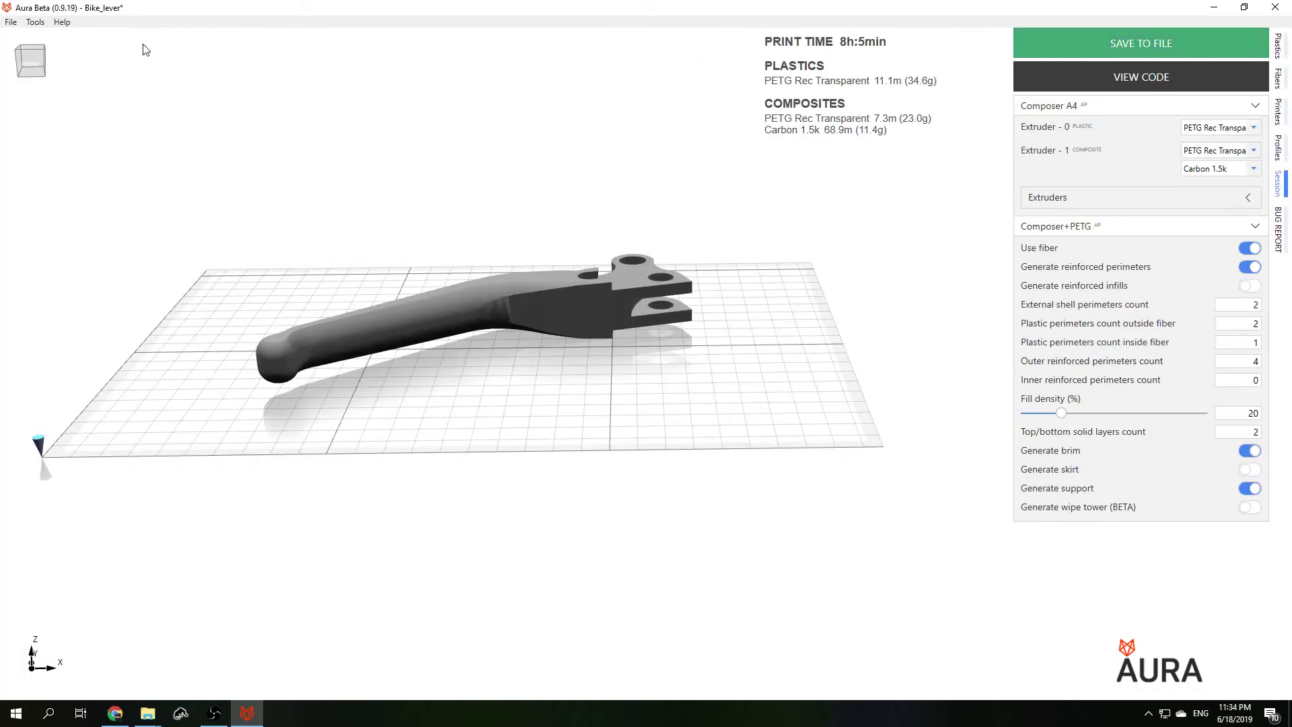
# Save the project under the name Bike_lever as an Aura project in the Model folder, replacing the existing file
pyautogui.click(11, 24)
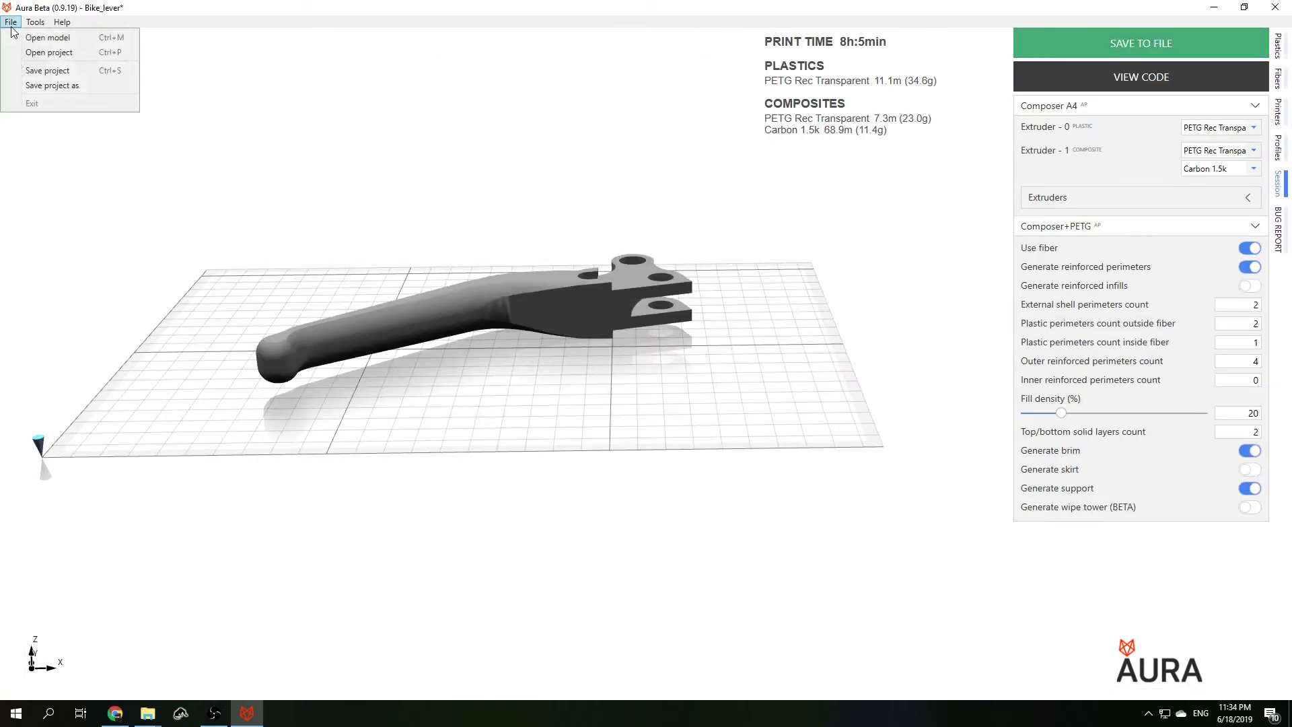
pyautogui.click(58, 10)
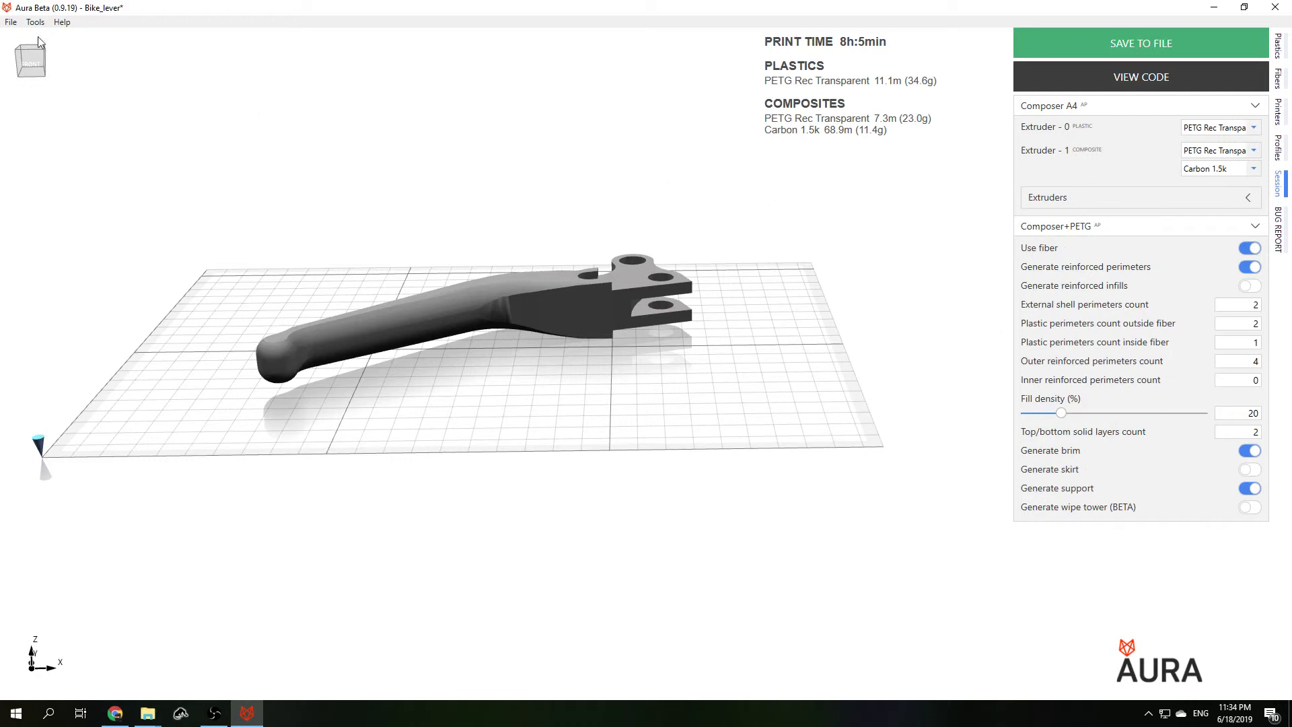
pyautogui.click(10, 22)
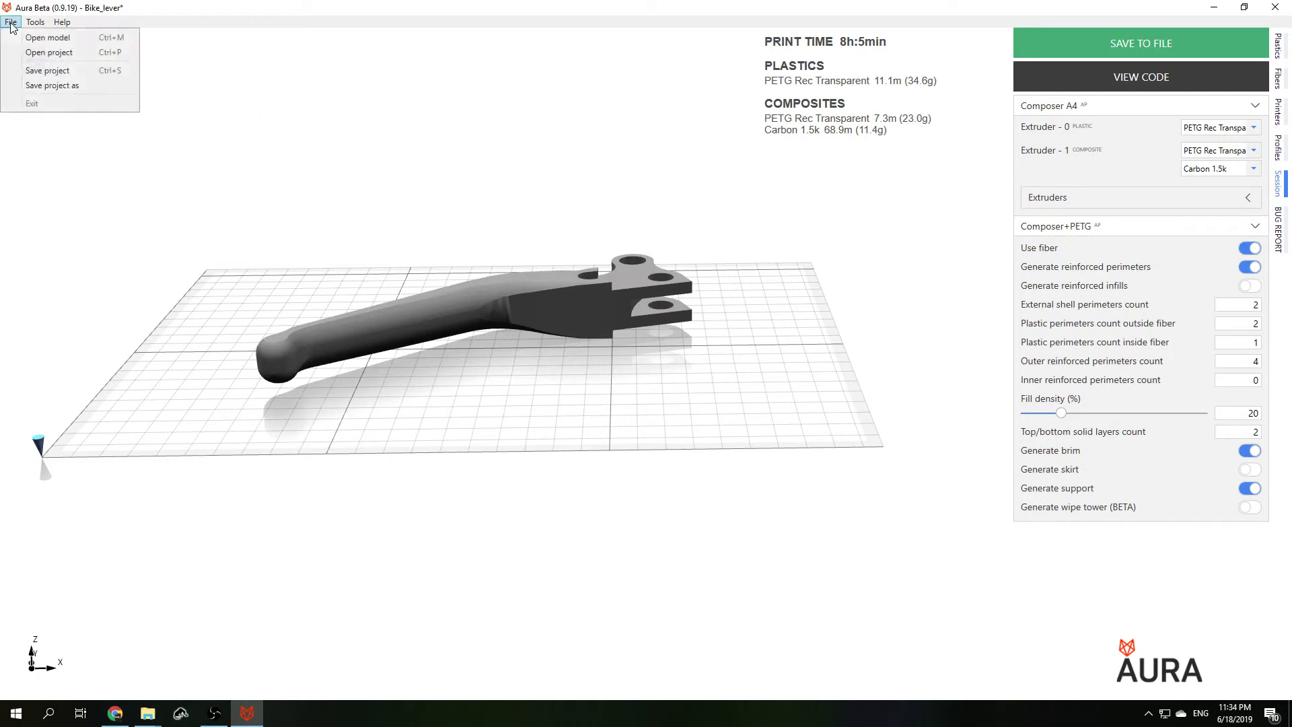
pyautogui.click(37, 86)
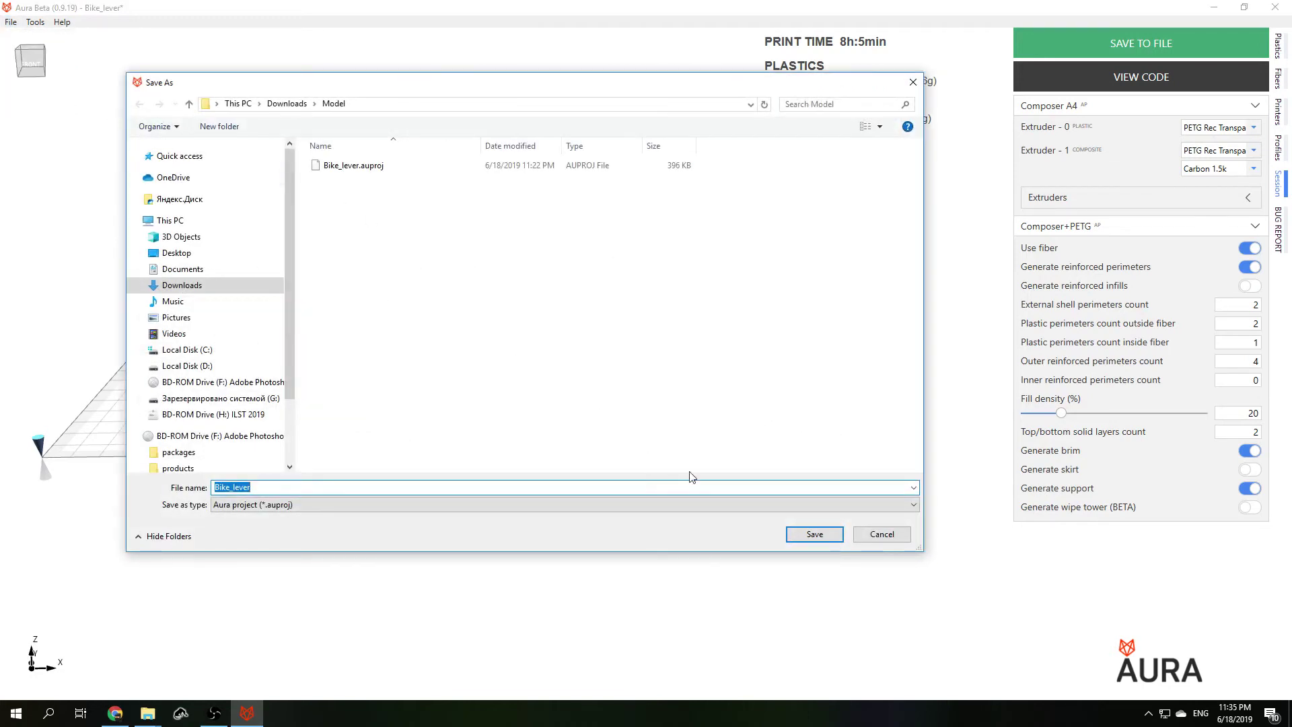
pyautogui.click(826, 539)
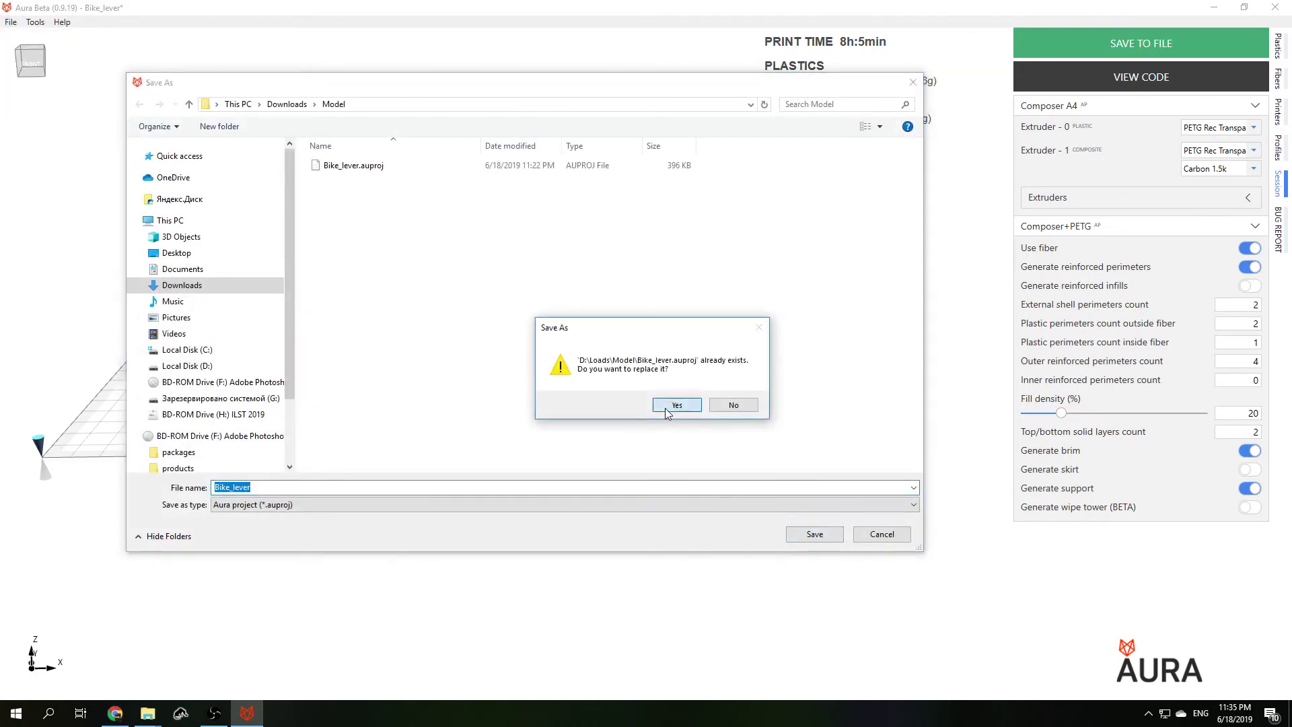
pyautogui.click(676, 406)
# Remove the lever model from the build plate and switch the session's print profile to Composer+PA6
pyautogui.click(605, 285)
pyautogui.click(620, 288)
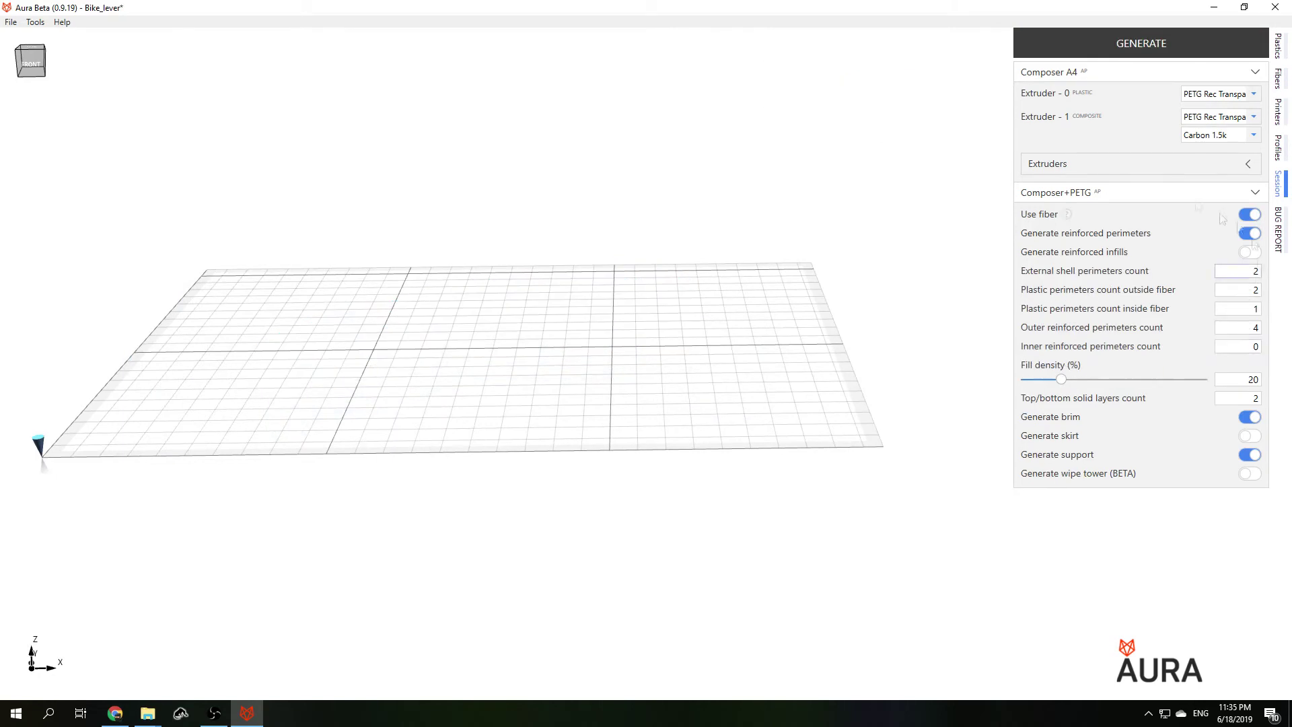
pyautogui.click(1103, 191)
pyautogui.click(1063, 248)
# Open the saved Bike_lever.auproj project, discarding the unsaved changes in the current one
pyautogui.click(11, 22)
pyautogui.click(30, 52)
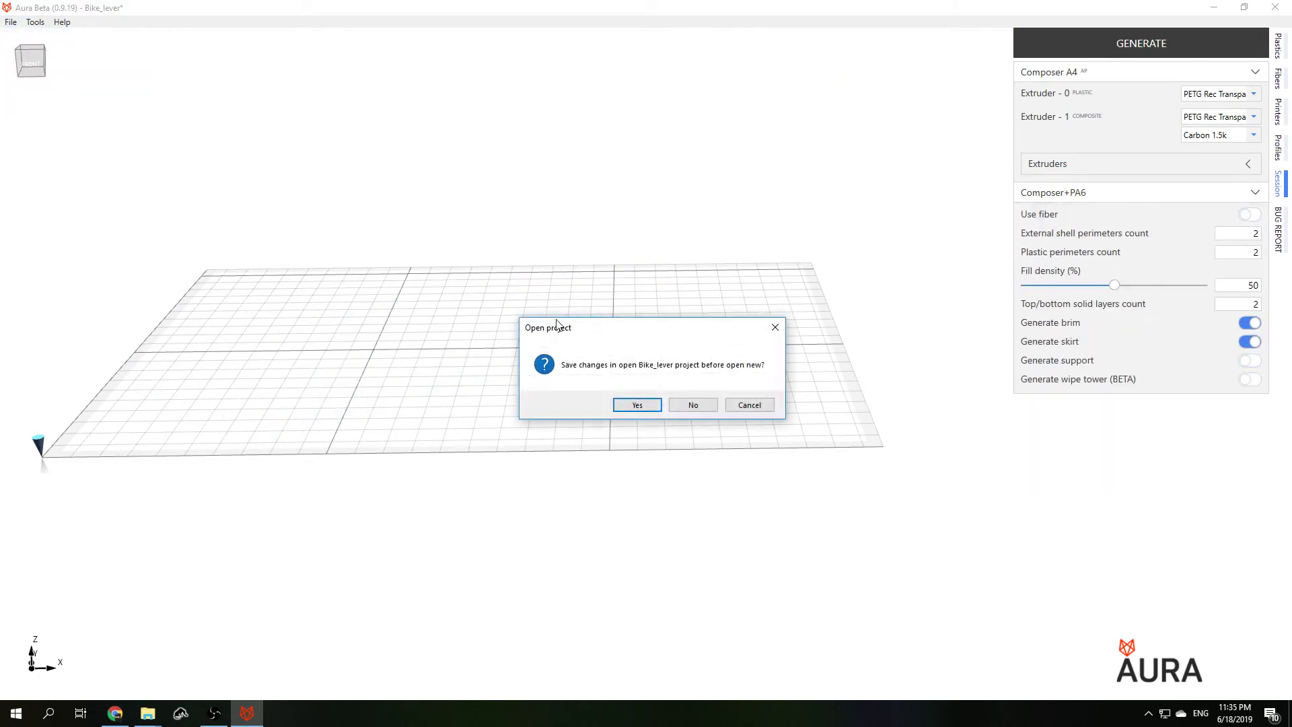
pyautogui.click(702, 406)
pyautogui.doubleClick(368, 170)
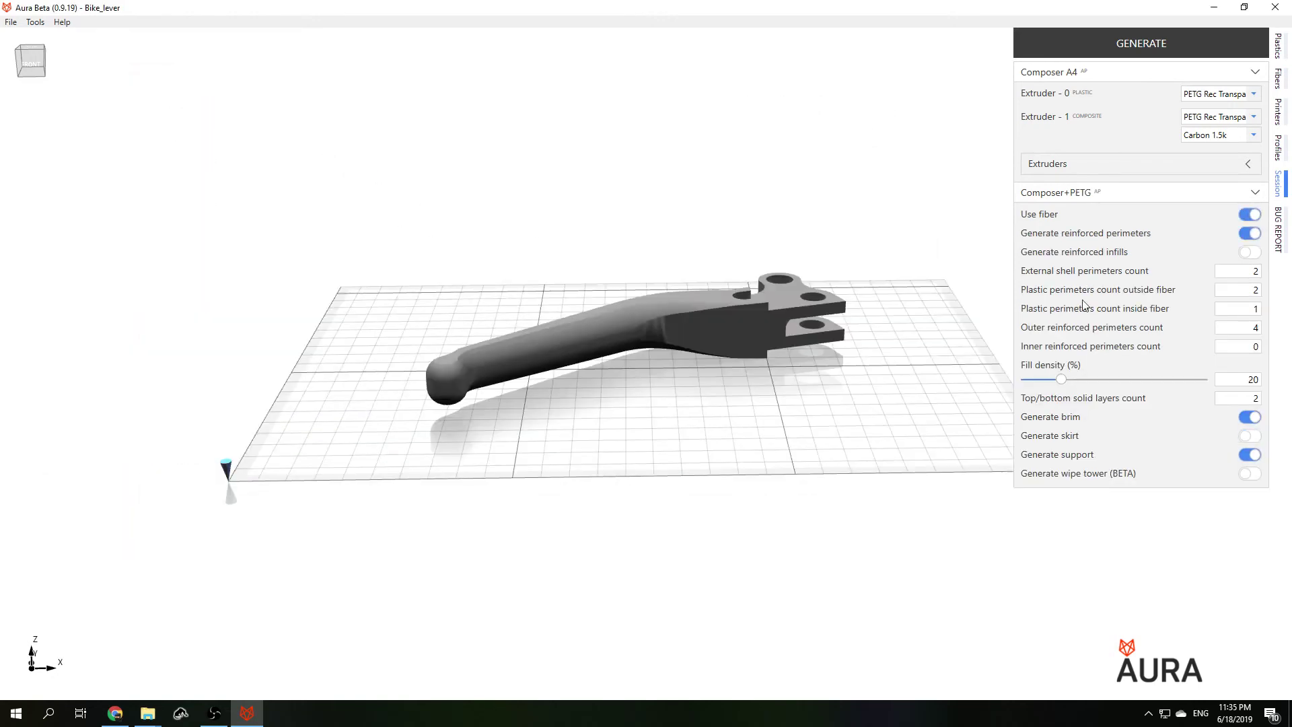